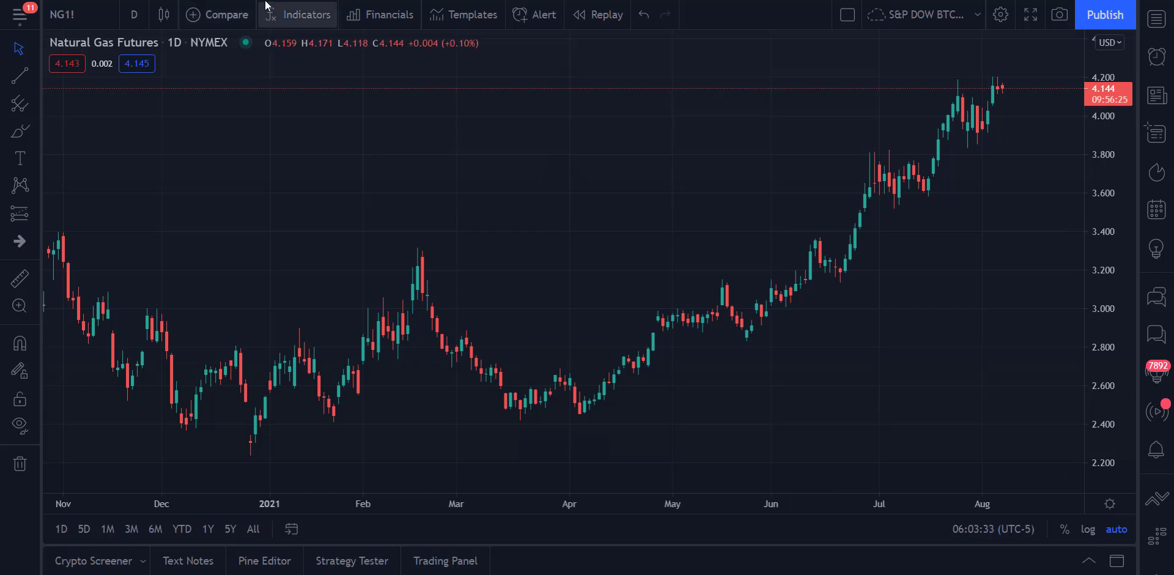
Step: Search 'moving av' and add three 9-period Moving Average indicators to the chart
left_click(301, 21)
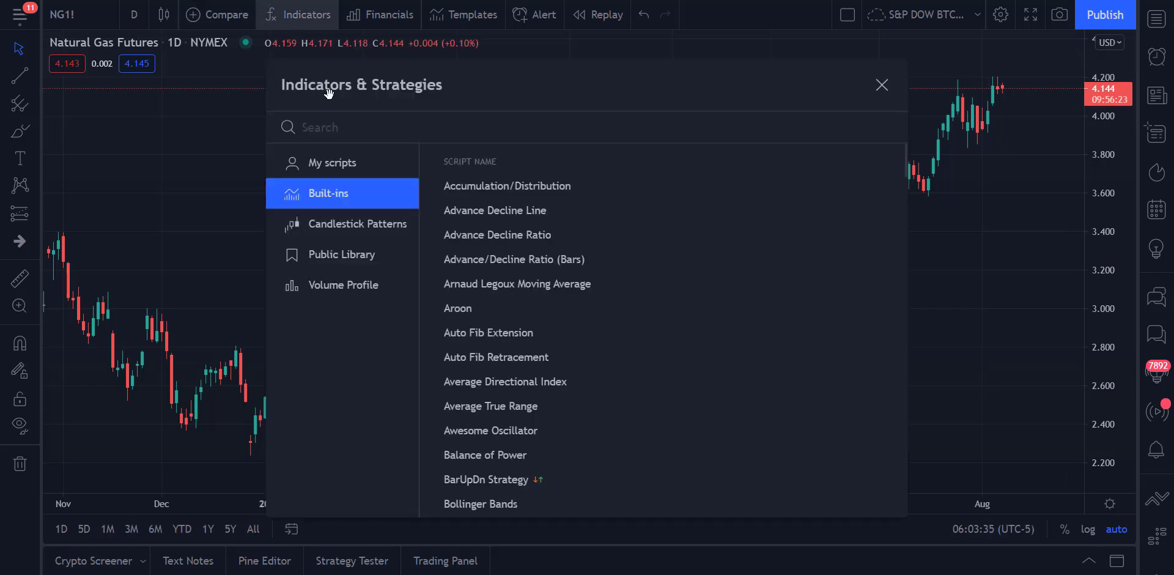
type("moving")
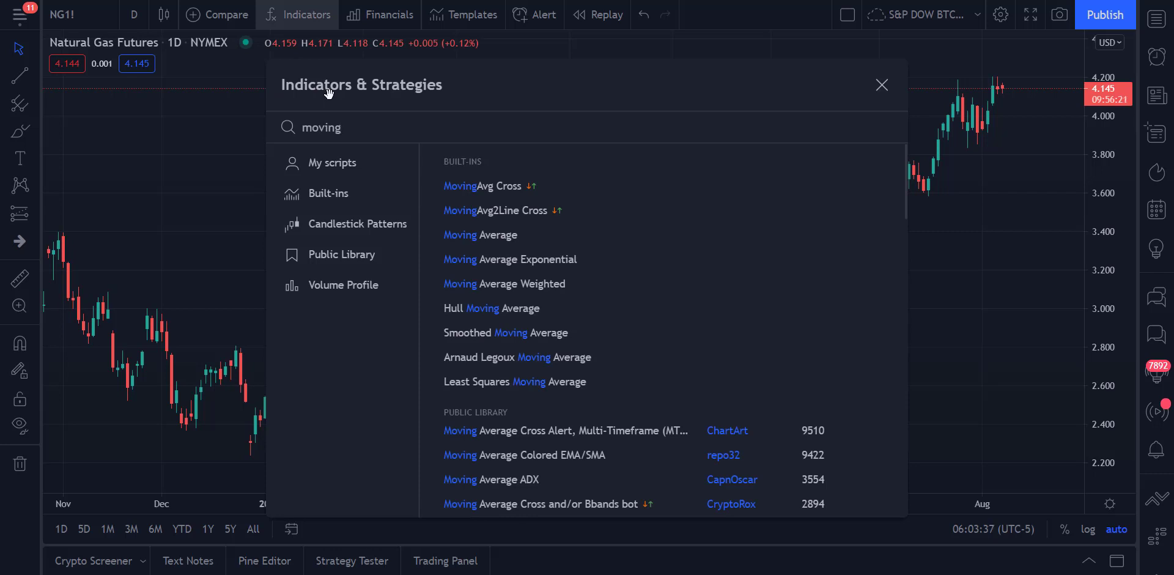
type(" av")
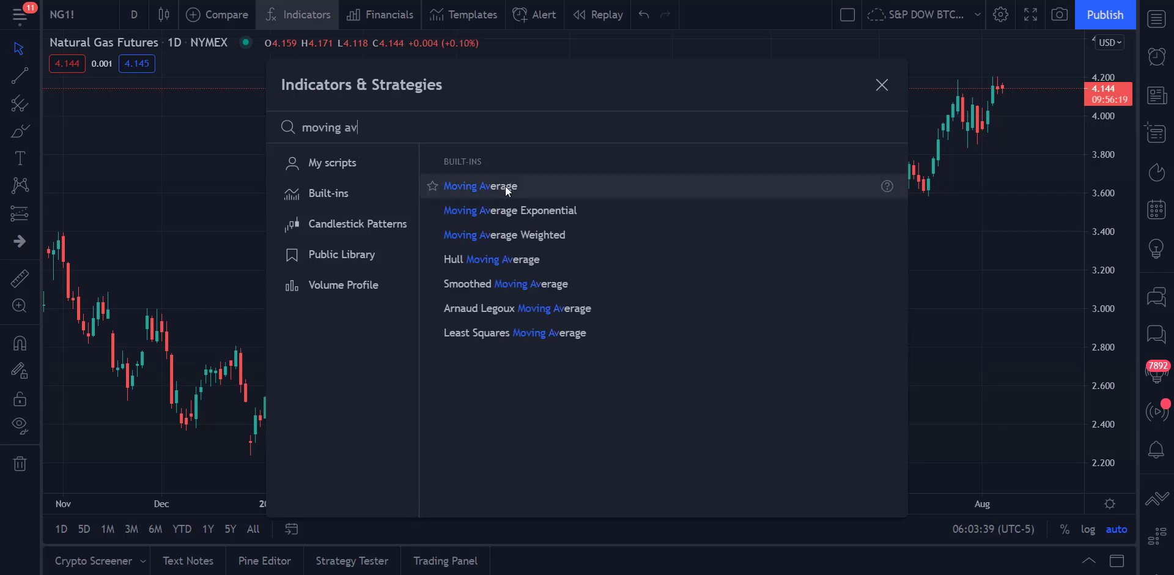
triple_click(505, 185)
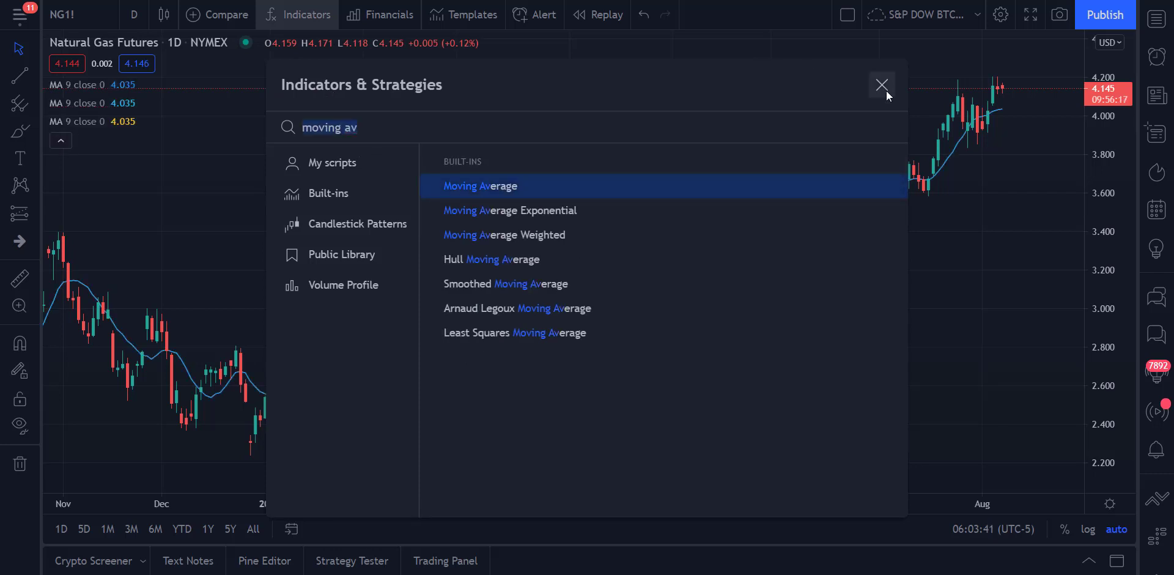
left_click(886, 90)
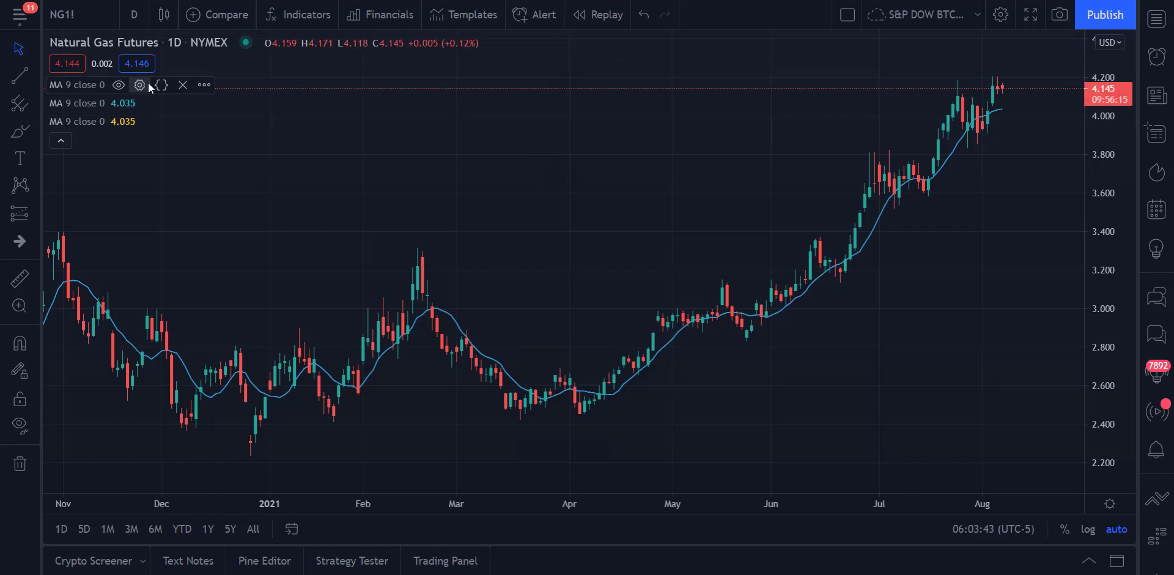
Step: Set the first moving average to length 10 with a green line
left_click(140, 85)
left_click(533, 282)
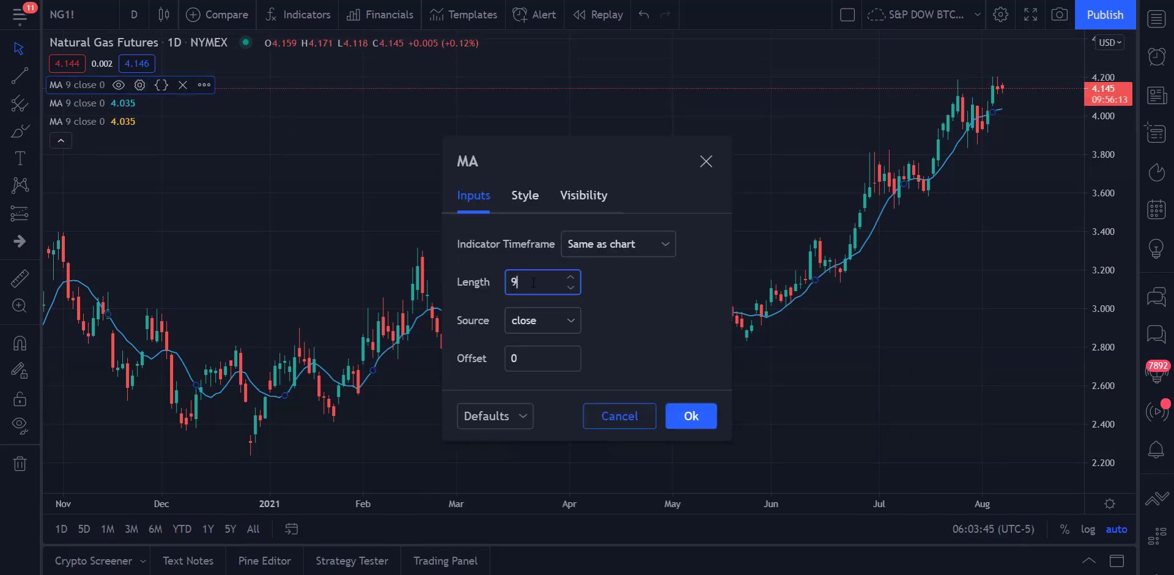
key("BackSpace")
type("10")
left_click(526, 196)
left_click(541, 247)
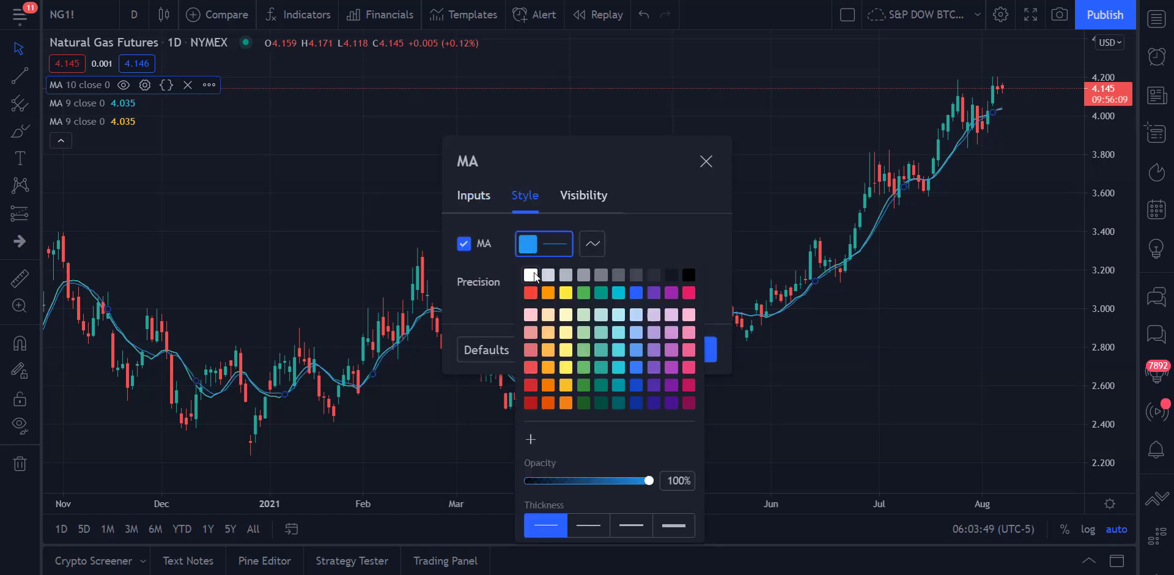
left_click(583, 293)
left_click(697, 359)
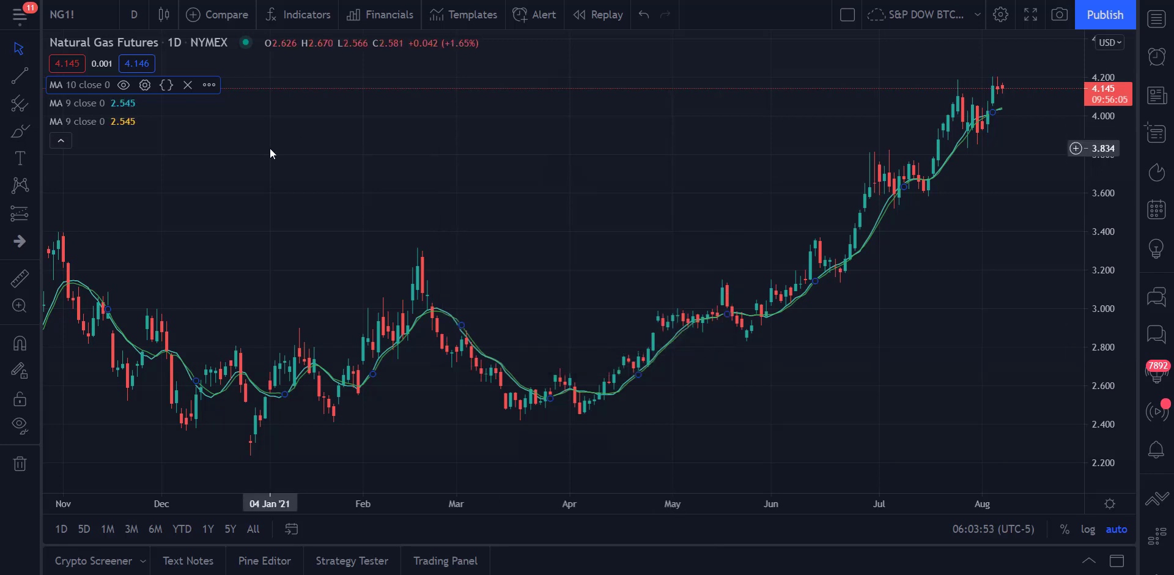
Step: Set the second moving average to length 20 with a red line
left_click(140, 104)
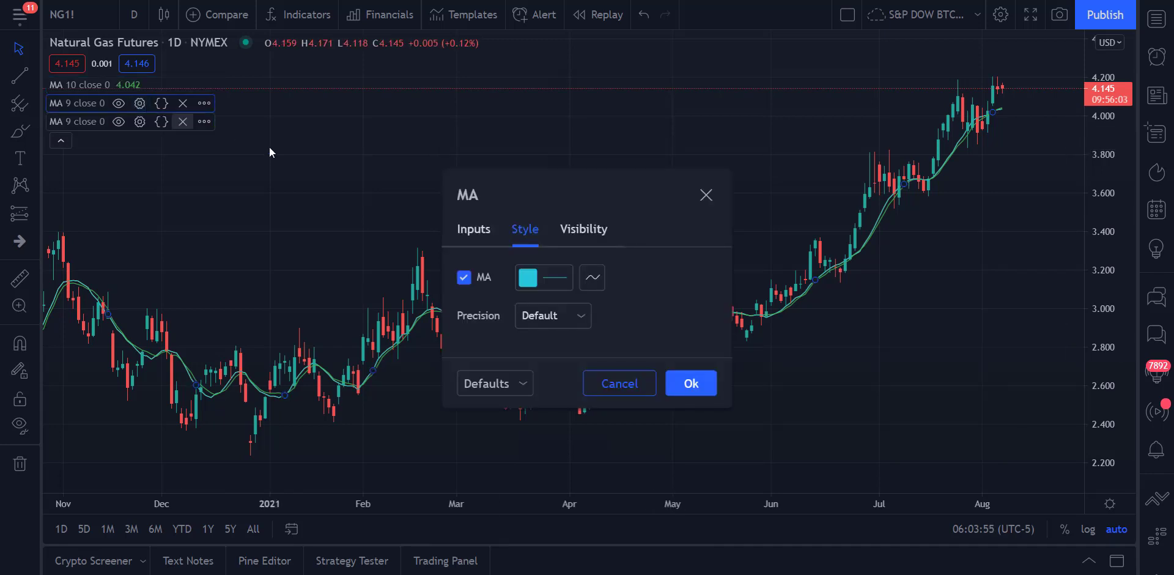
left_click(536, 276)
left_click(543, 328)
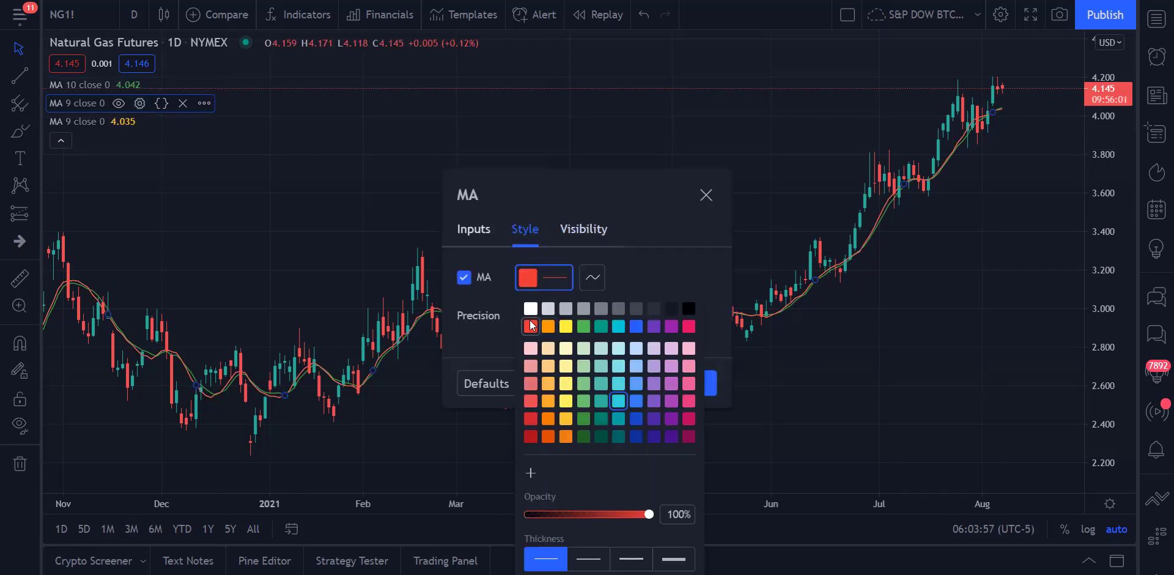
left_click(489, 237)
left_click(529, 321)
key("BackSpace")
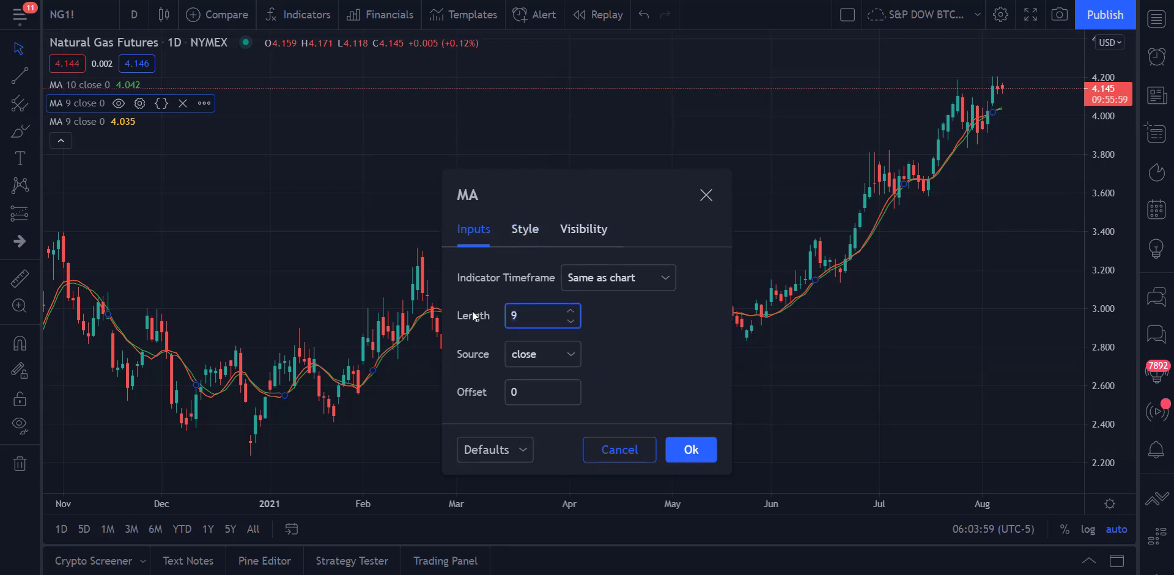
type("20")
left_click(690, 448)
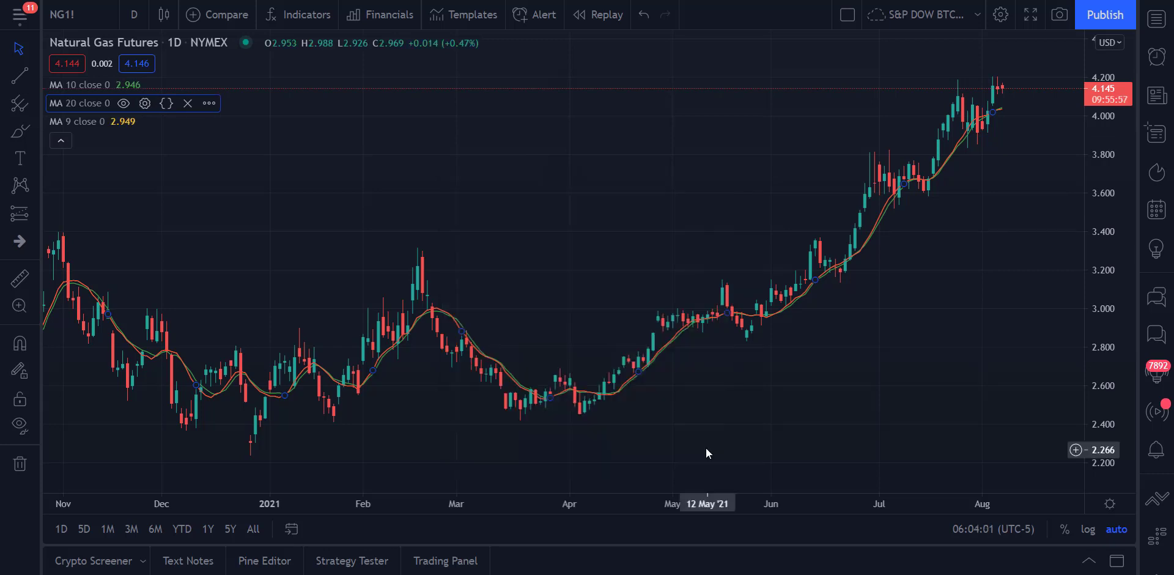
Step: Set the third moving average to length 60
left_click(139, 121)
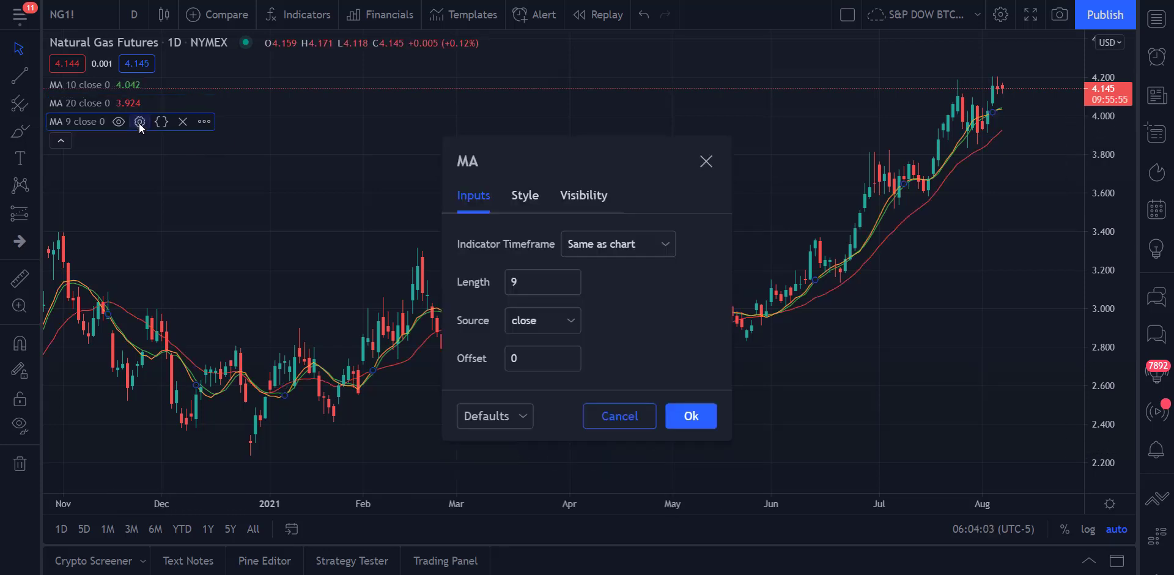
left_click(530, 280)
type("60")
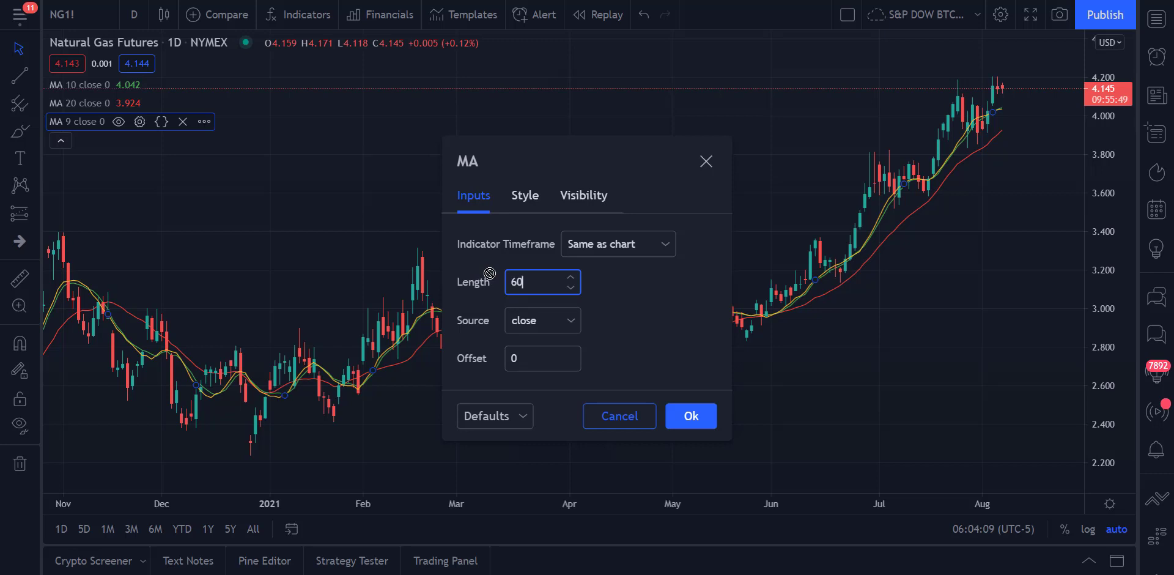
left_click(689, 415)
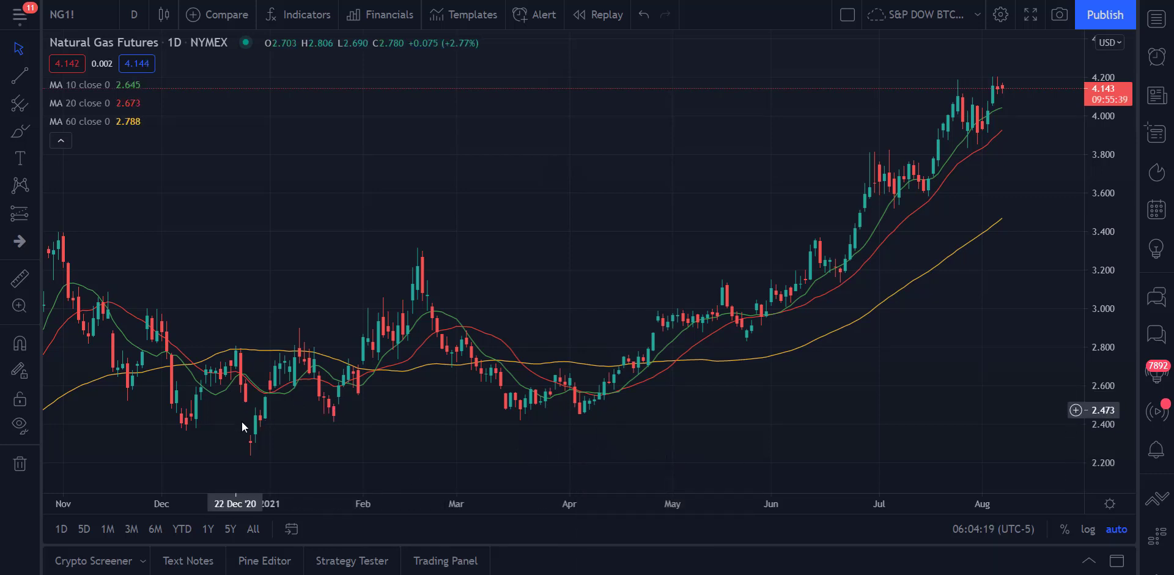
Step: Zoom the time axis out to show years of older price history
left_click_drag(278, 508, 673, 530)
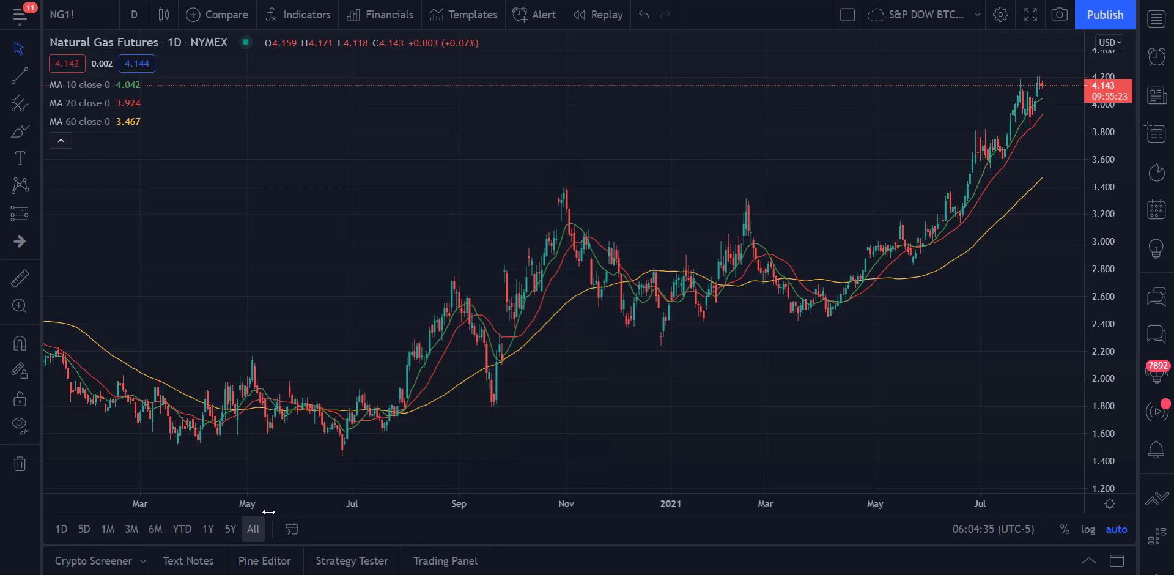
left_click_drag(245, 504, 453, 520)
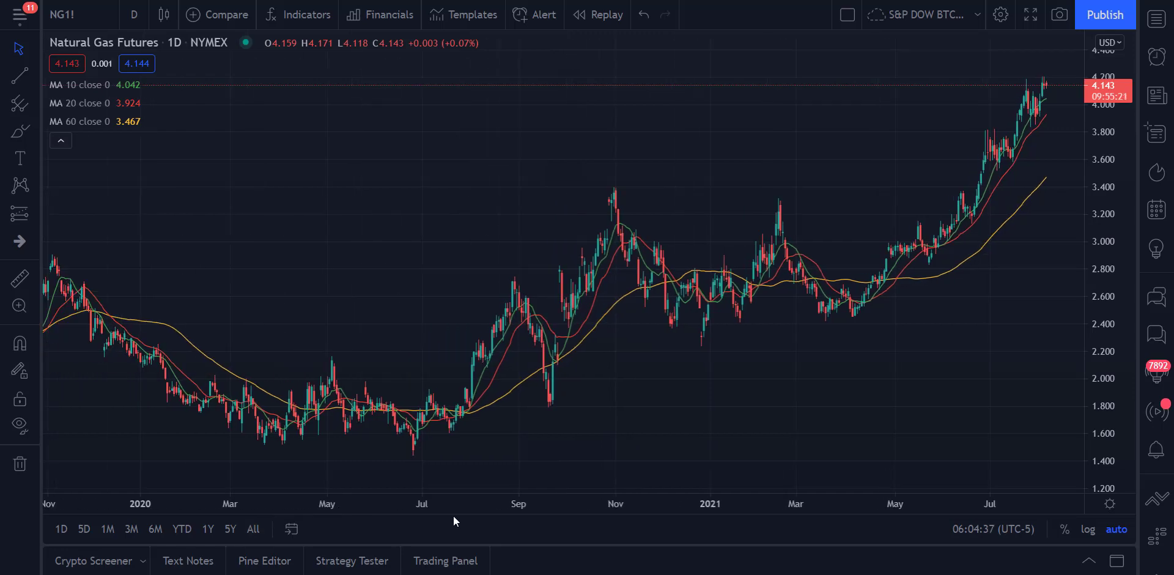
left_click_drag(263, 503, 512, 520)
left_click_drag(183, 506, 366, 504)
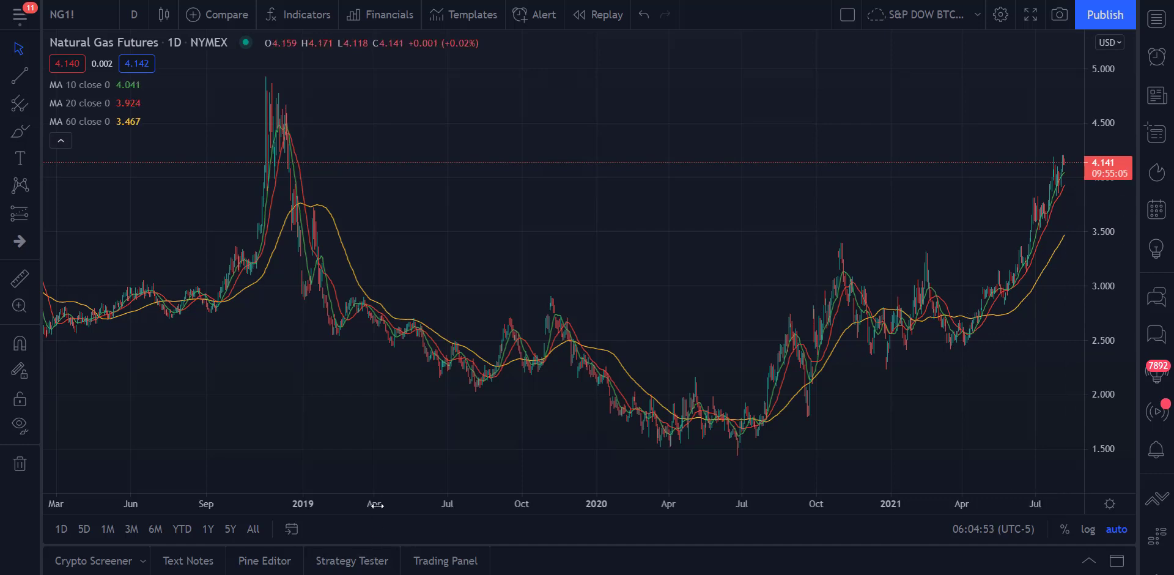
scroll(372, 502, "down", 3)
scroll(863, 528, "down", 3)
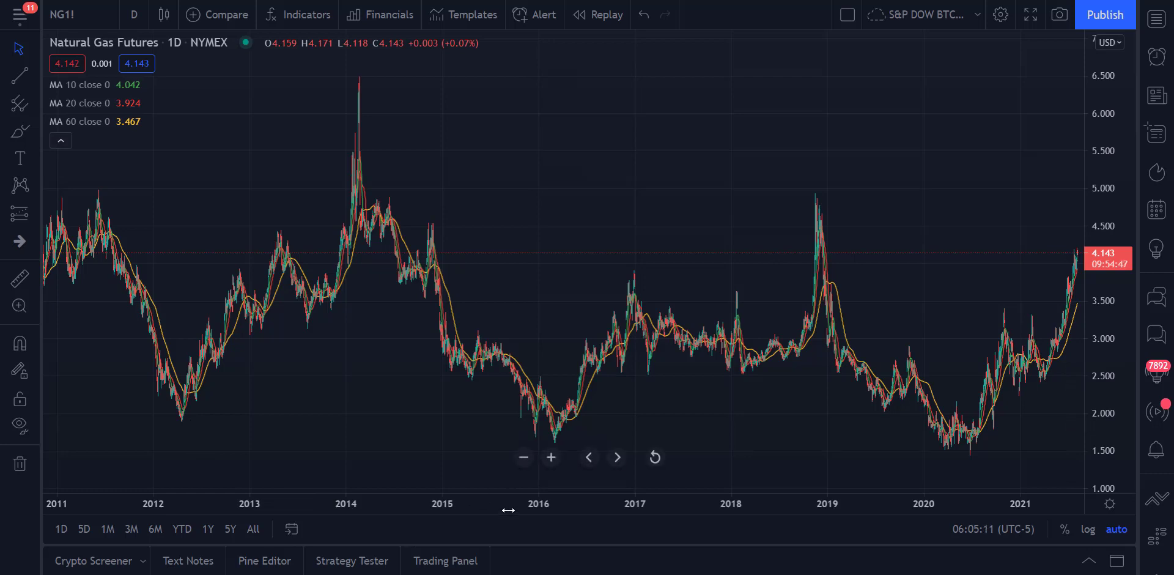
Step: Zoom back in to frame roughly June 2020 through August 2021
scroll(430, 484, "up", 5)
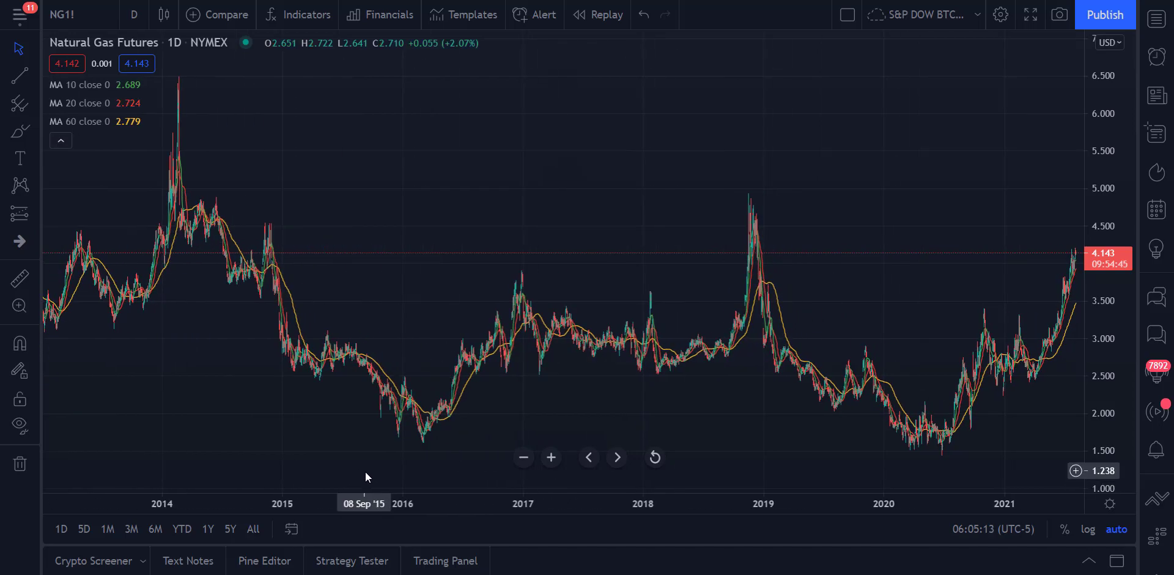
scroll(208, 455, "up", 5)
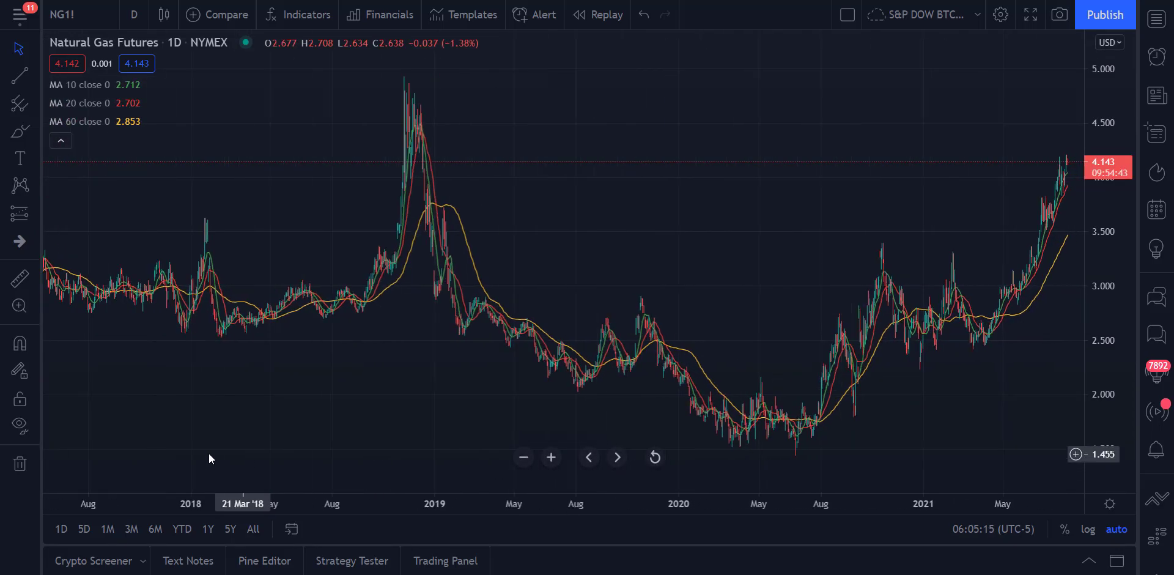
left_click_drag(452, 507, 79, 496)
scroll(108, 498, "up", 3)
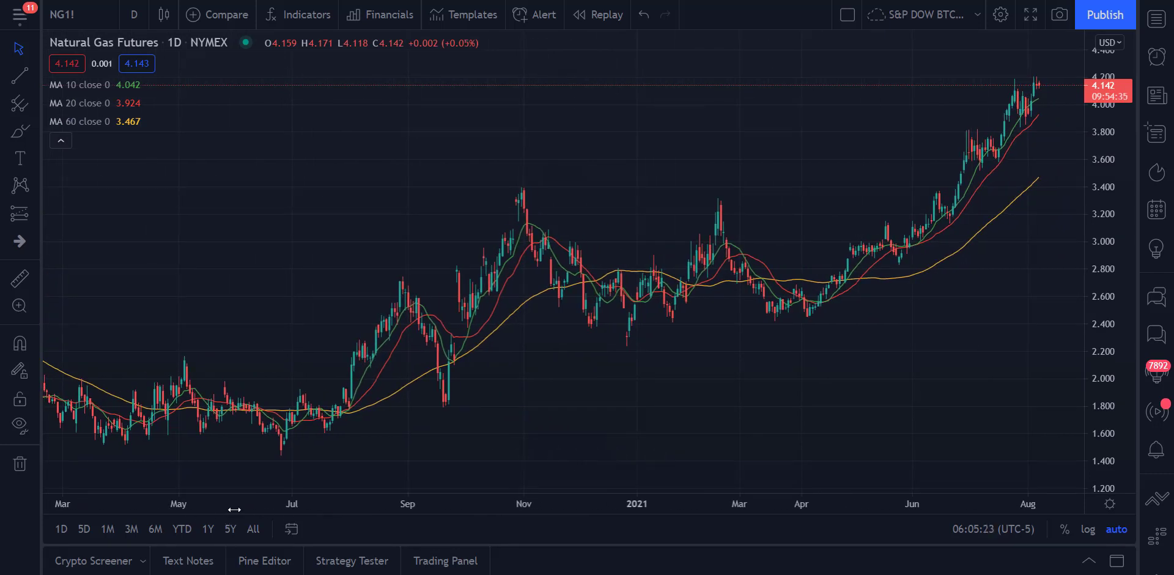
left_click_drag(232, 510, 28, 490)
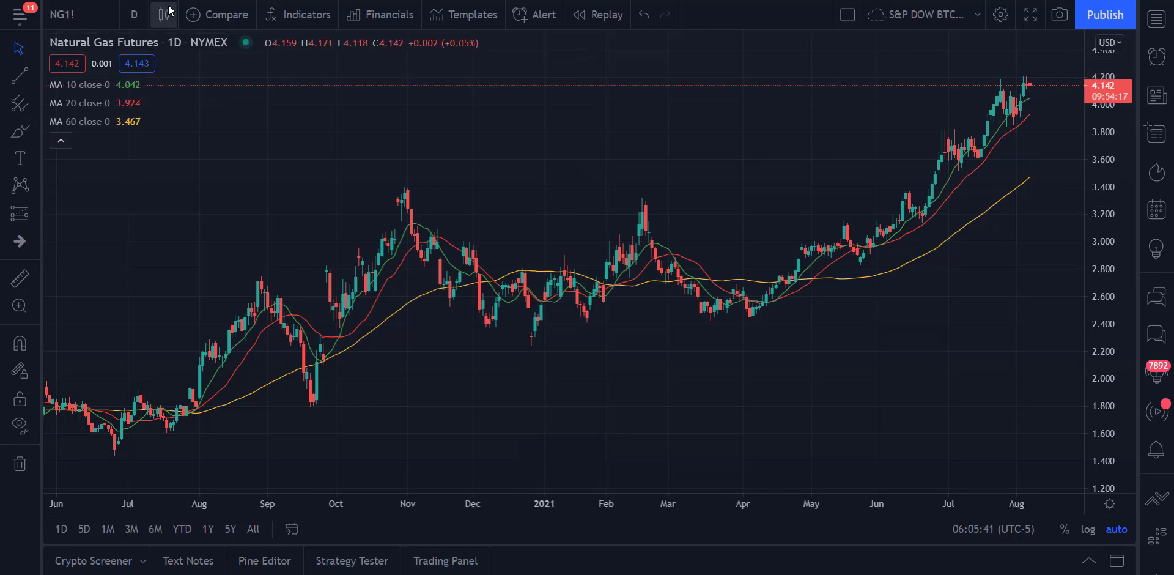
Step: Change the chart interval from daily to 1 hour
left_click(132, 18)
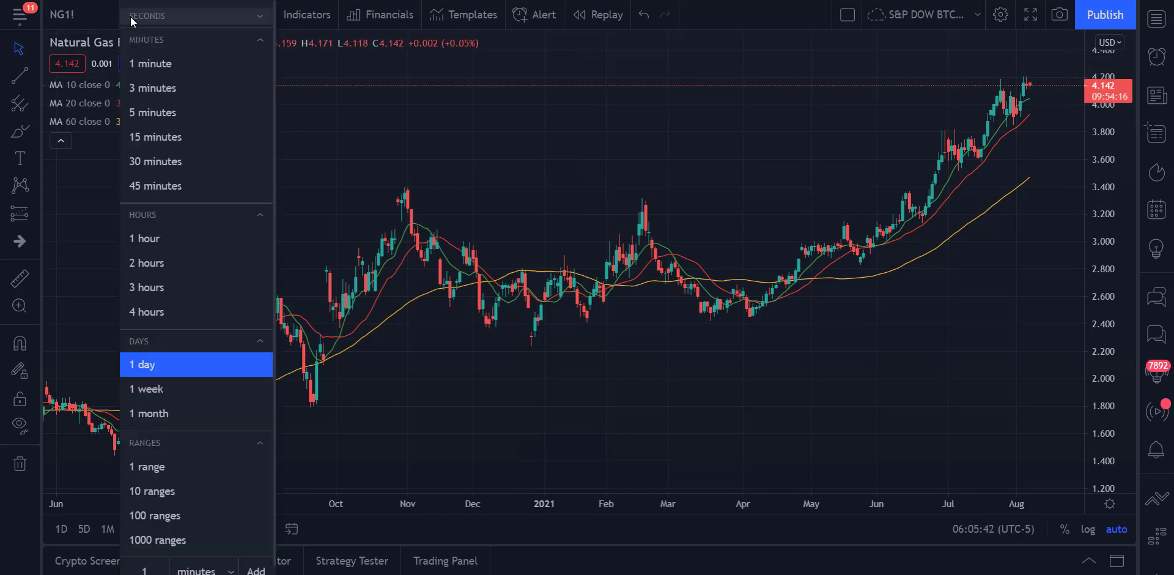
left_click(164, 239)
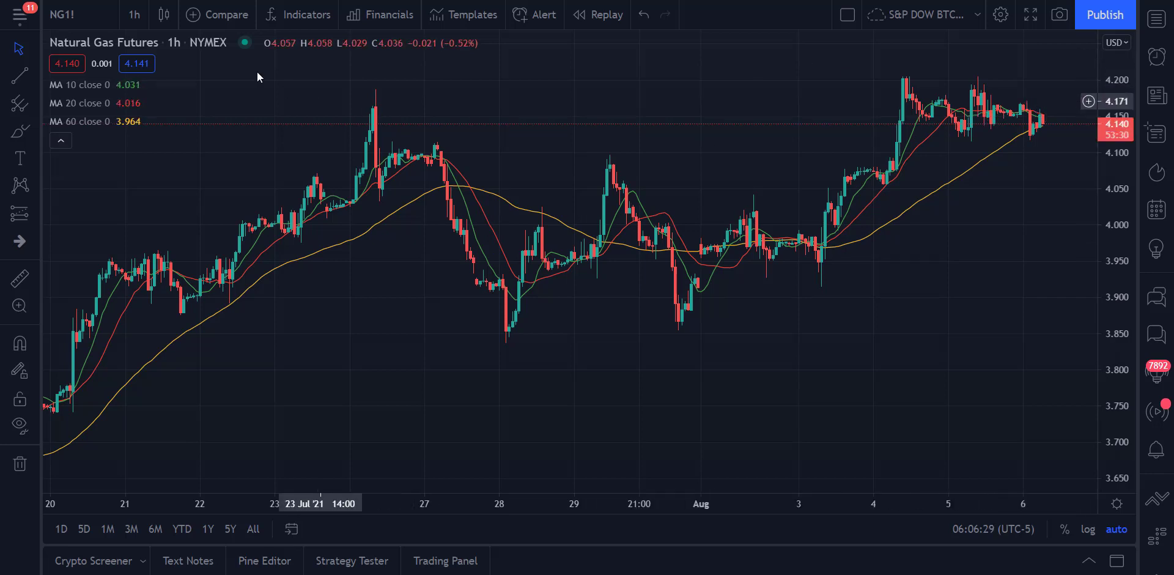
Step: Switch to 30-minute bars, rescale prices around recent highs, then move to 15-minute bars
left_click(135, 16)
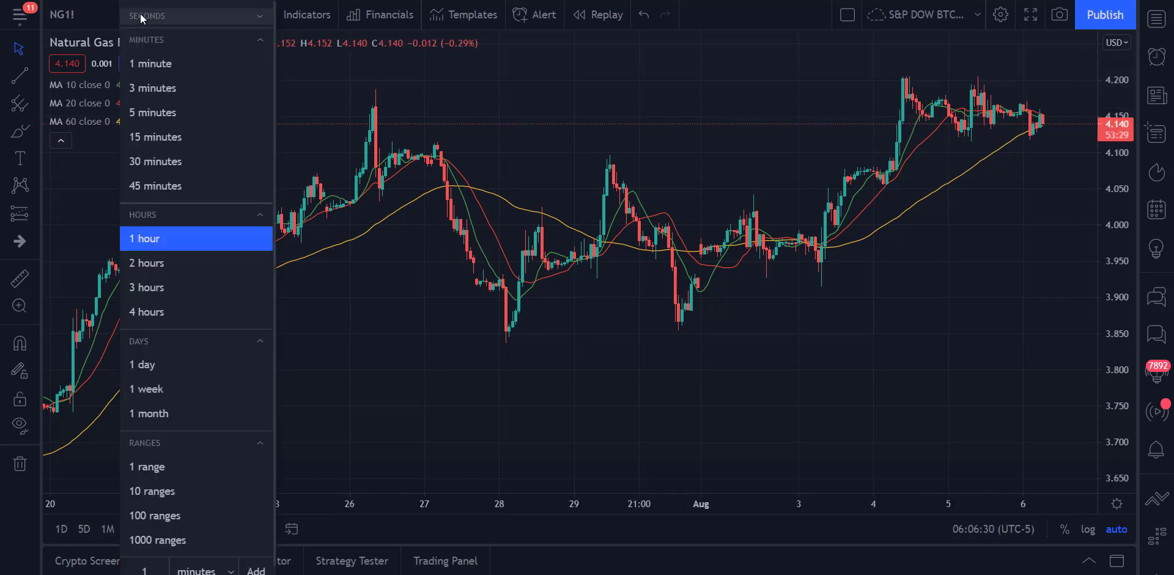
left_click(156, 159)
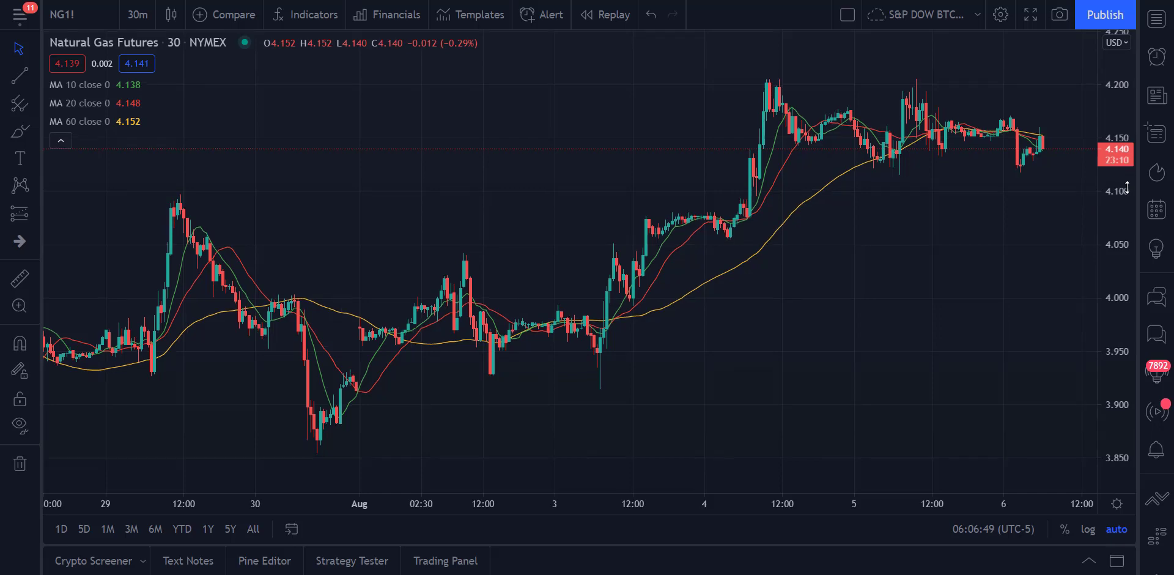
left_click_drag(1127, 178, 1128, 147)
left_click_drag(1035, 176, 993, 388)
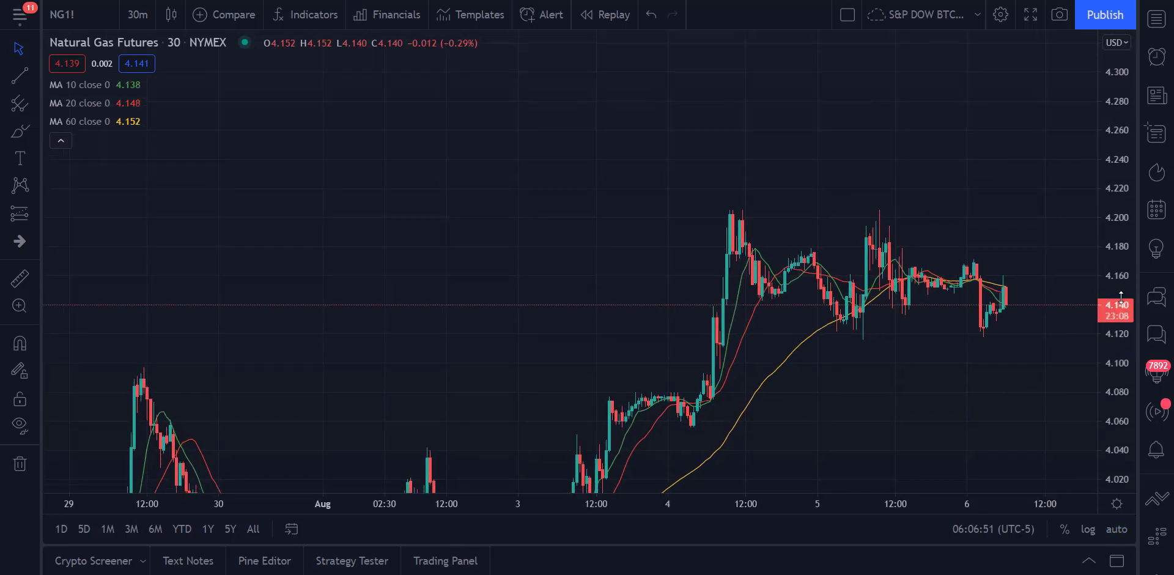
left_click_drag(1112, 159, 1024, 216)
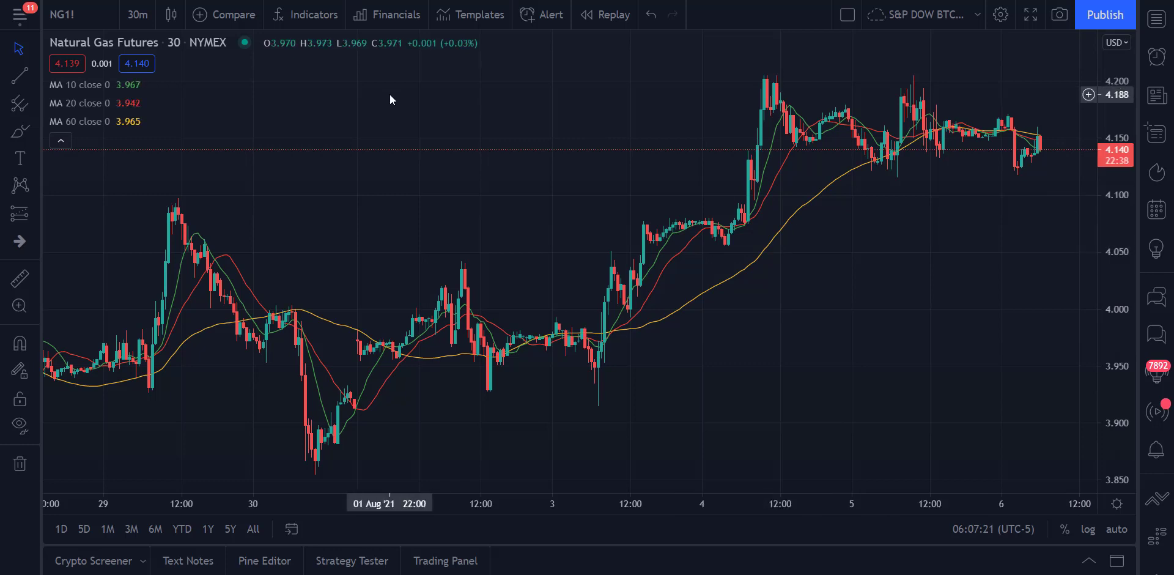
left_click(138, 14)
left_click(171, 139)
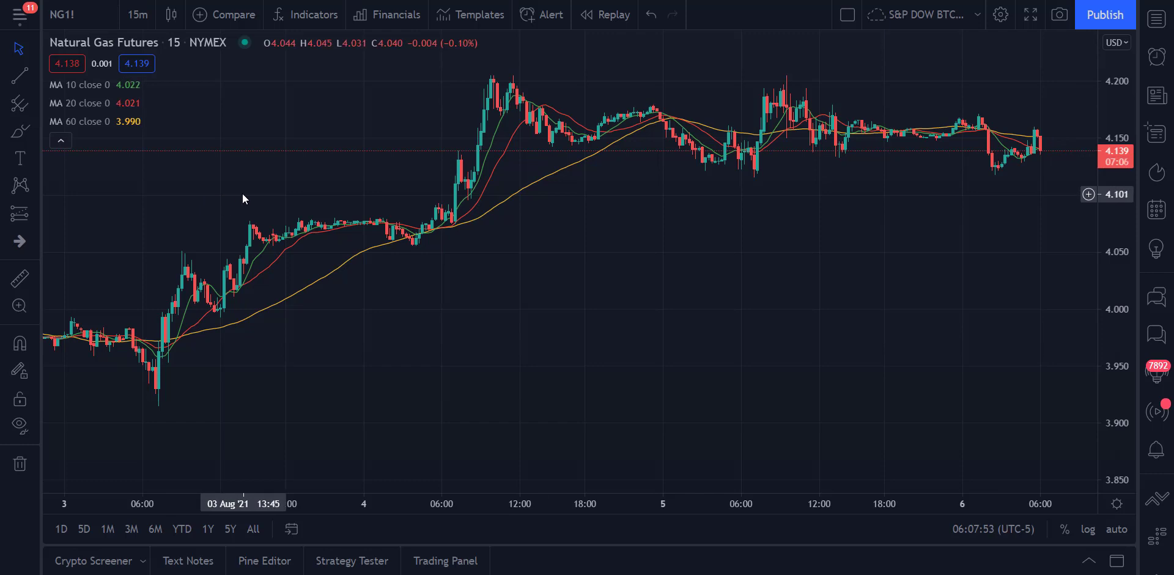
Step: Return to daily candles and compress the price scale to reveal the older history
left_click(138, 14)
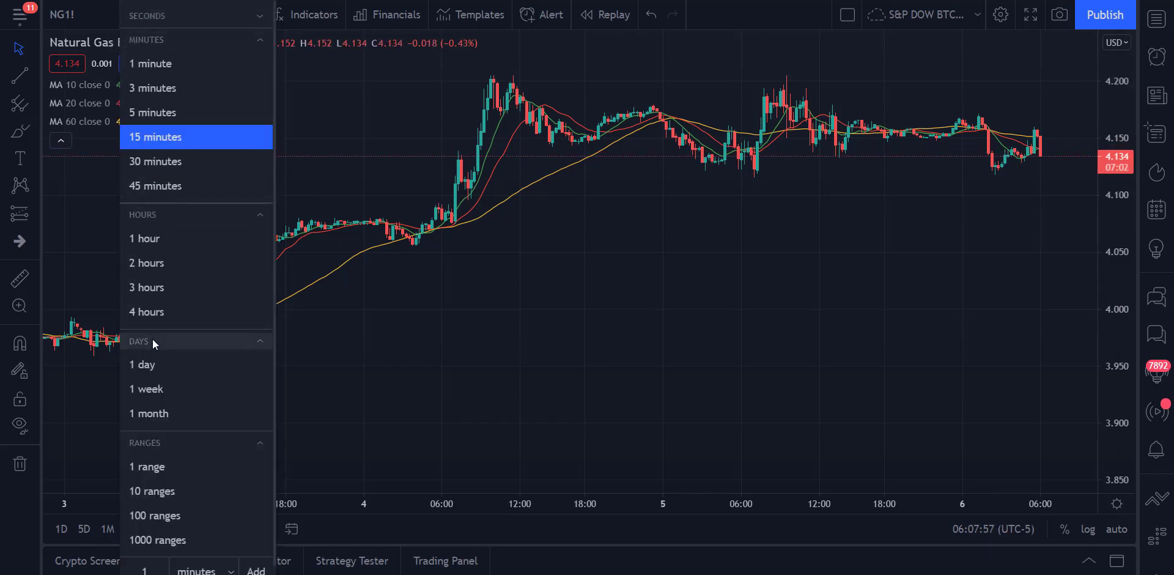
left_click(156, 372)
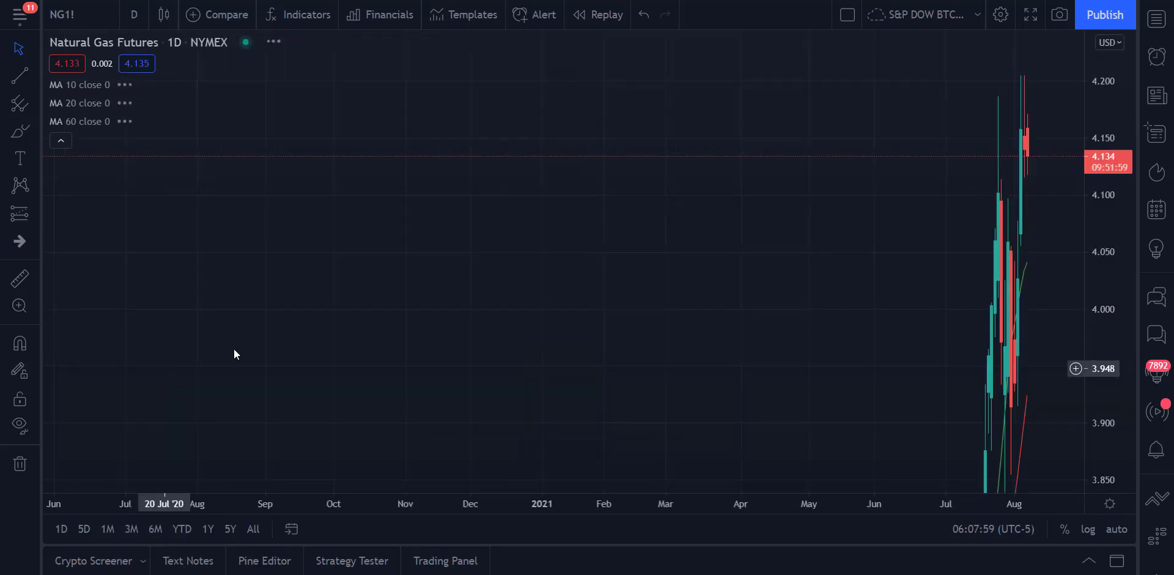
left_click_drag(1108, 57, 881, 128)
left_click_drag(1103, 125, 938, 262)
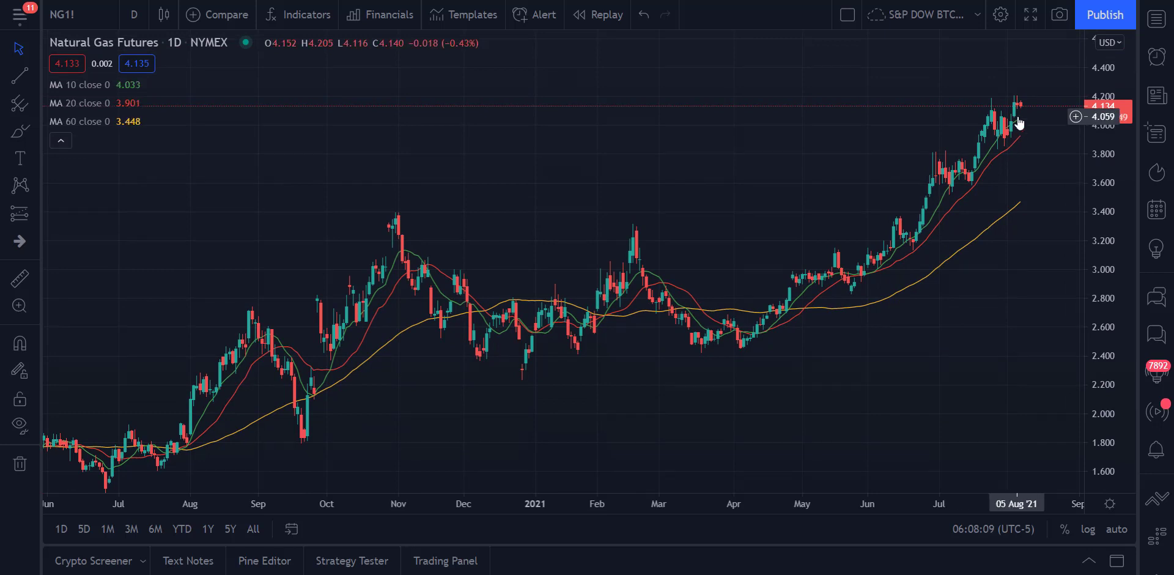
Step: Change the chart to weekly candles spanning 2016 to mid-2021
left_click(135, 15)
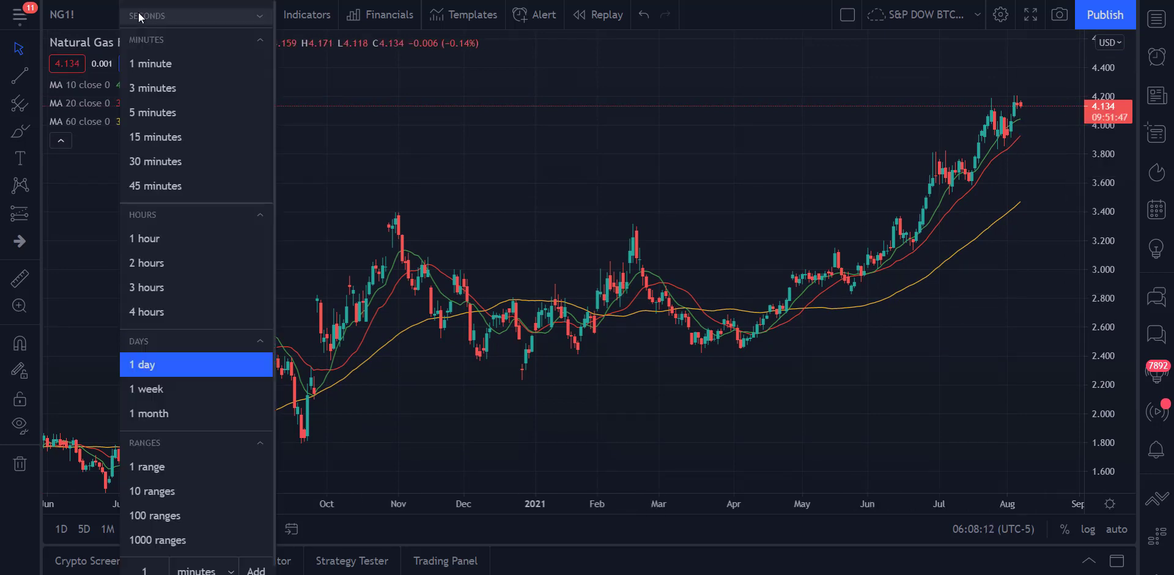
left_click(147, 388)
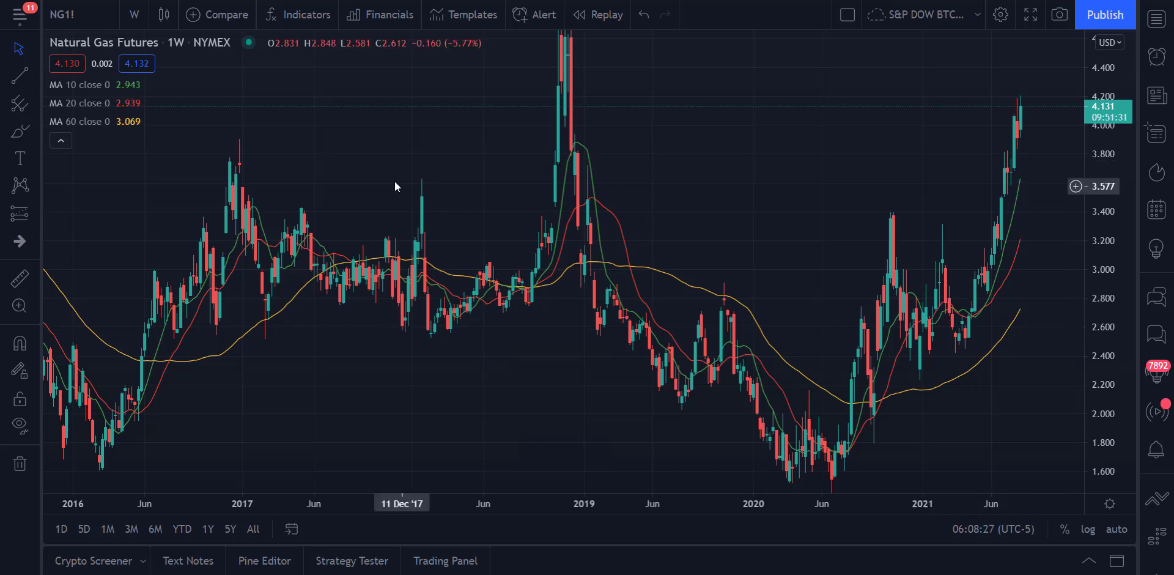
left_click(135, 15)
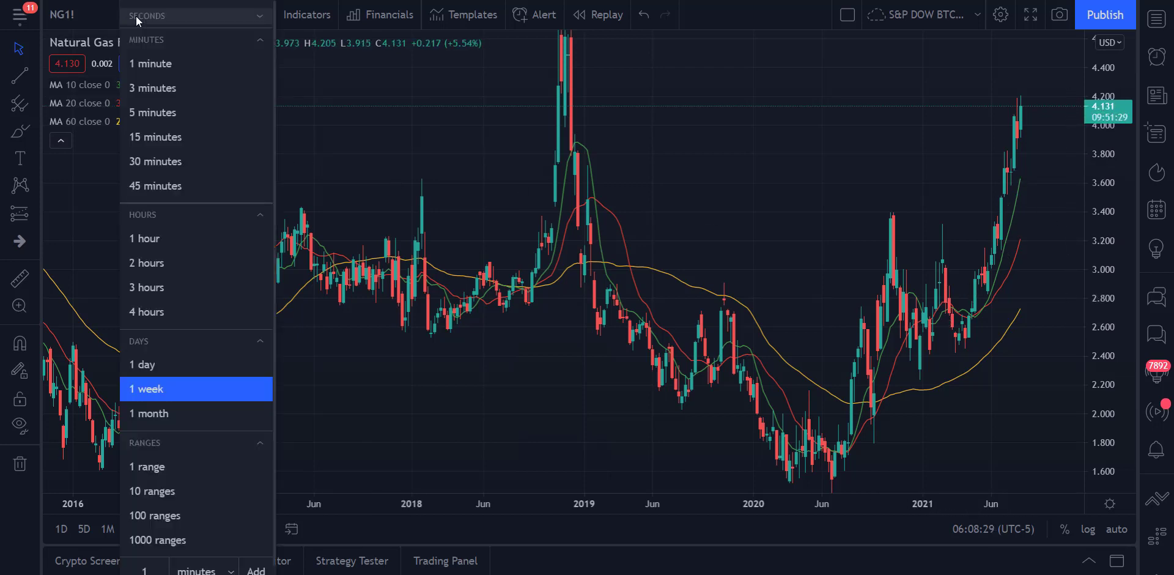
Step: Show monthly candles from 1997 and compress the price axis to about -2 to 8
left_click(149, 418)
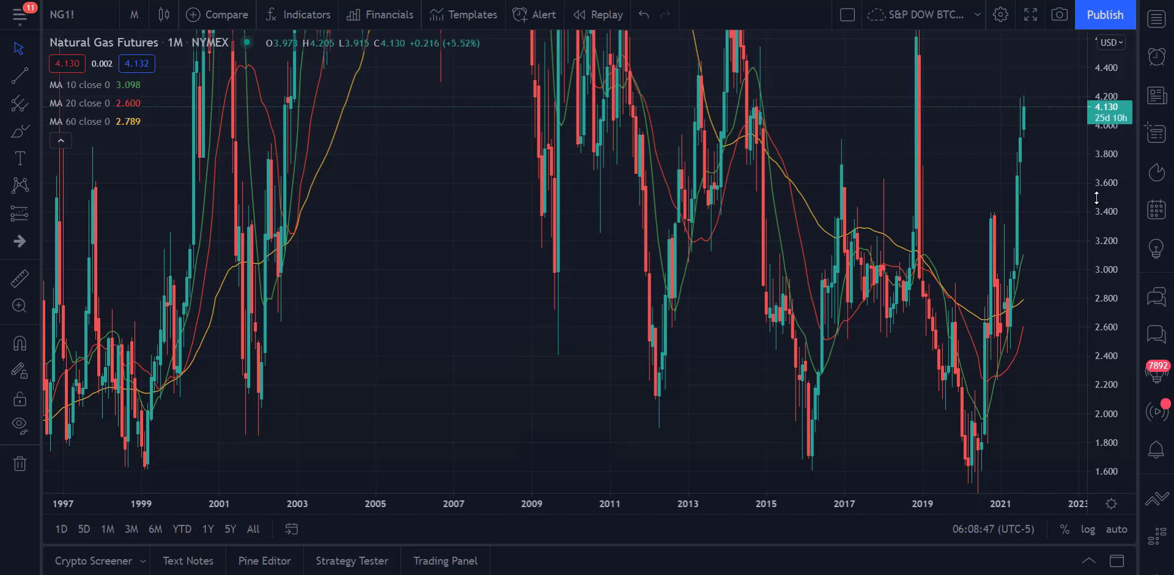
left_click_drag(1110, 101, 1112, 350)
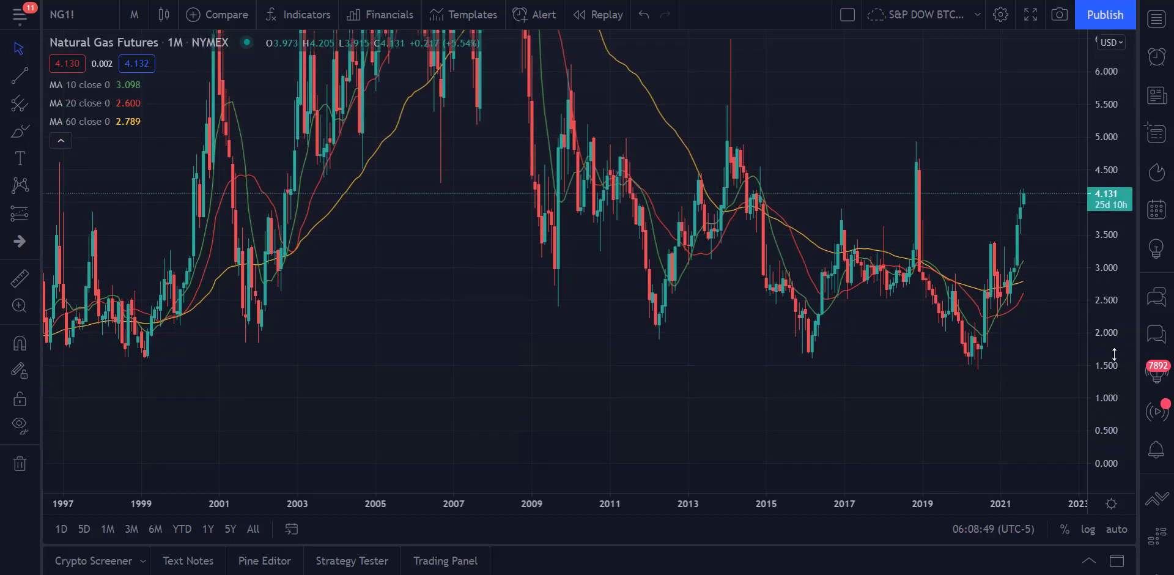
left_click_drag(1123, 139, 1092, 317)
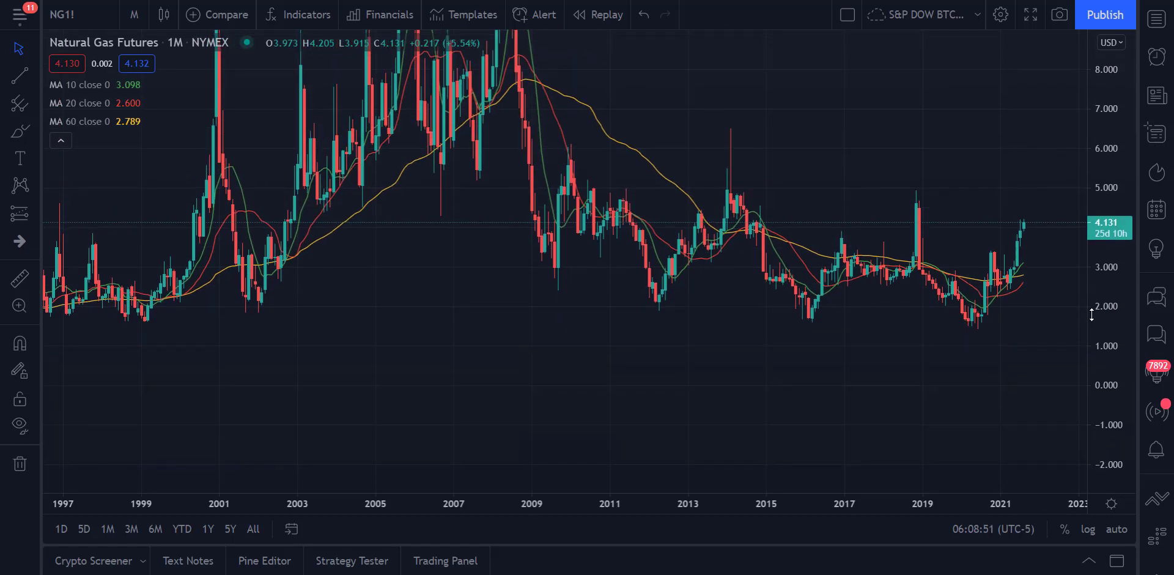
left_click(134, 17)
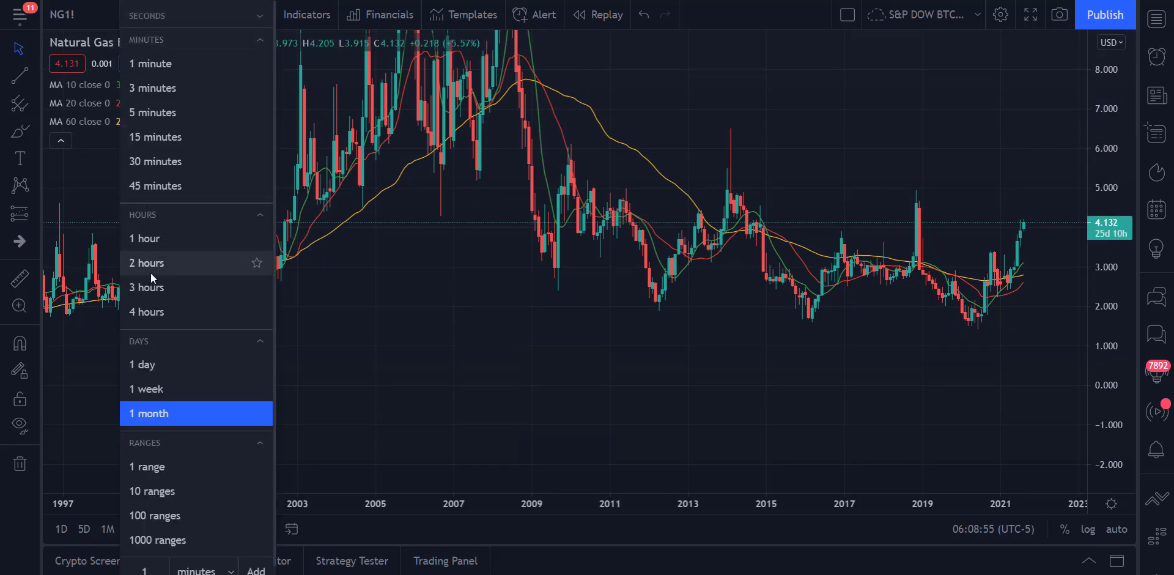
Step: Go back to daily candles, rescale the price axis, and remove the moving averages
left_click(157, 367)
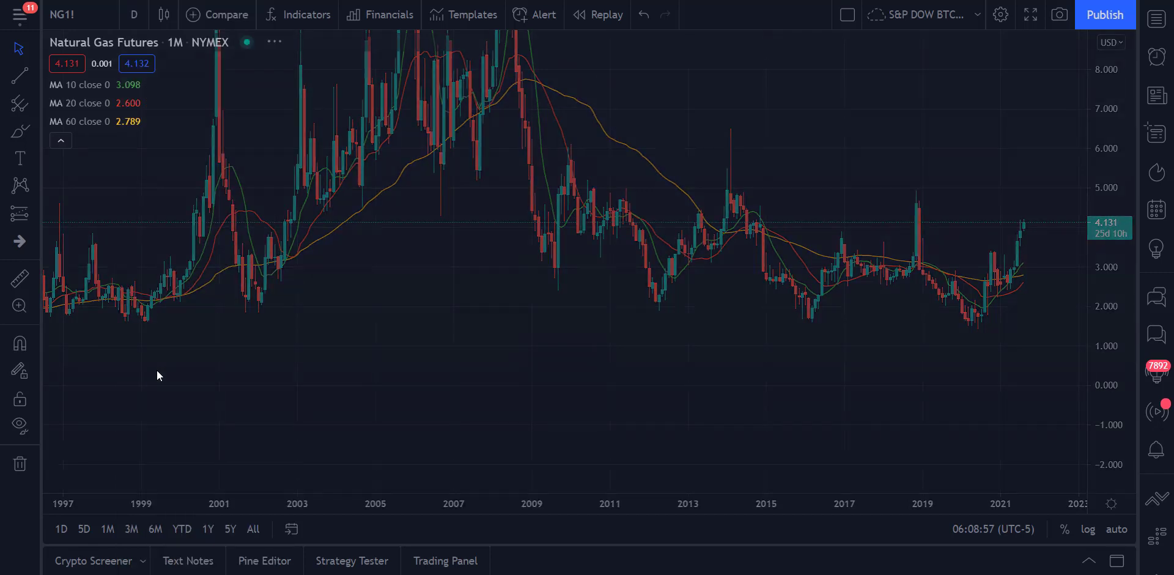
left_click_drag(1097, 277, 1097, 180)
left_click_drag(791, 328, 799, 291)
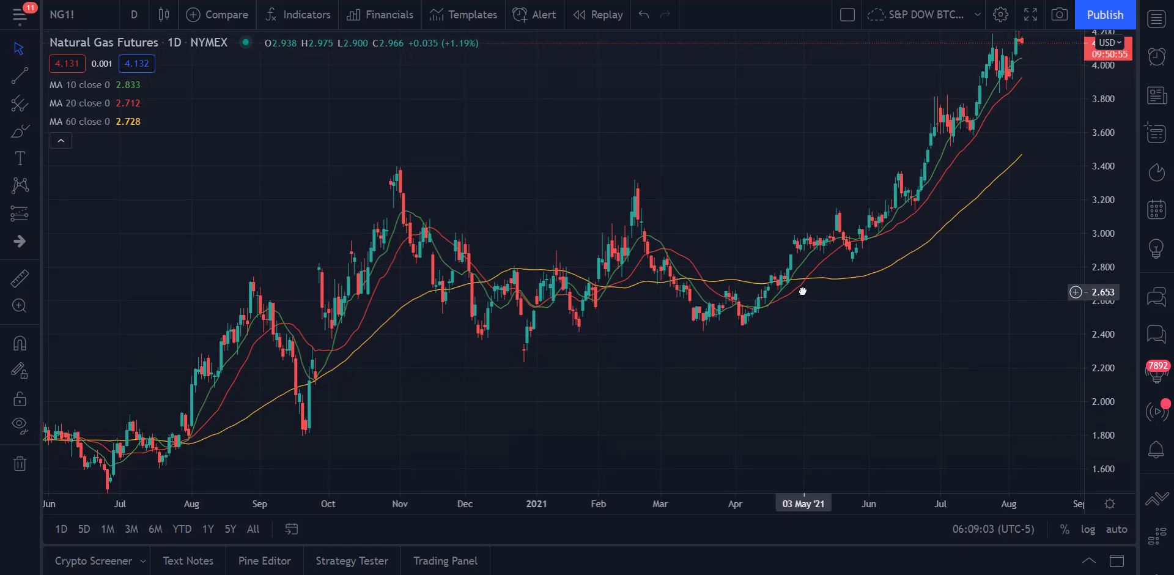
left_click_drag(1101, 87, 1098, 128)
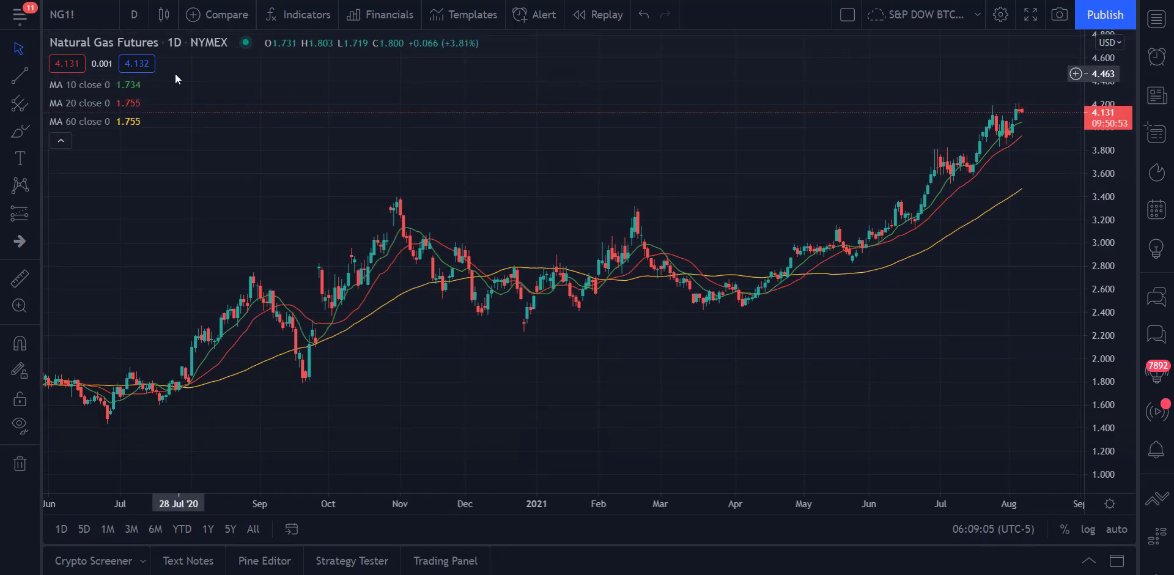
mouse_move(149, 86)
left_click(186, 85)
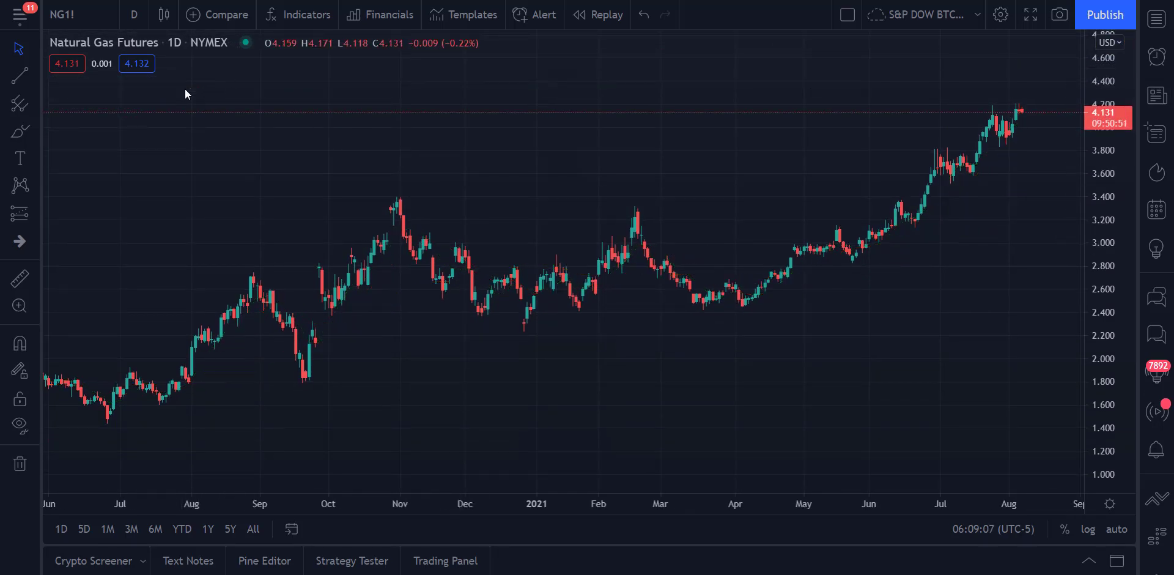
Step: Search 'macd' and add the built-in MACD (12, 26, close, 9) pane below the candles
left_click(299, 15)
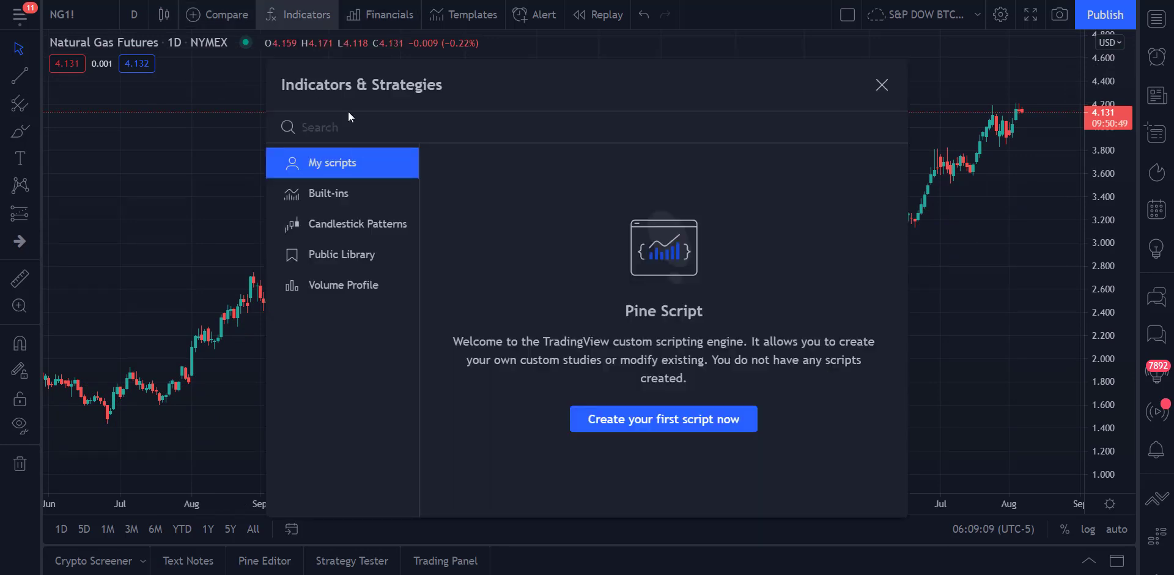
type("macd")
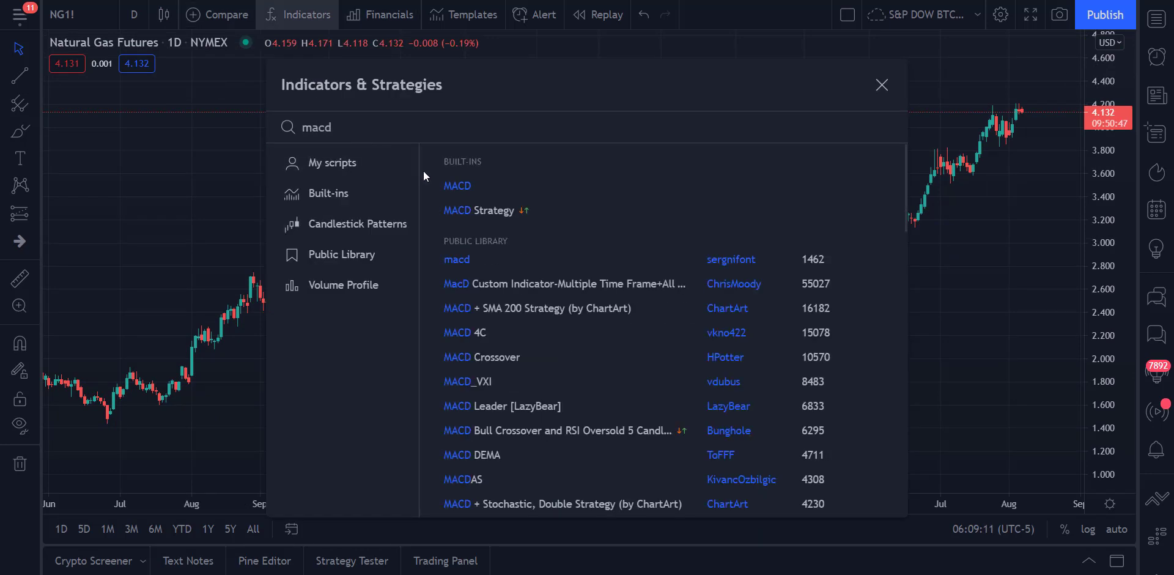
left_click(475, 186)
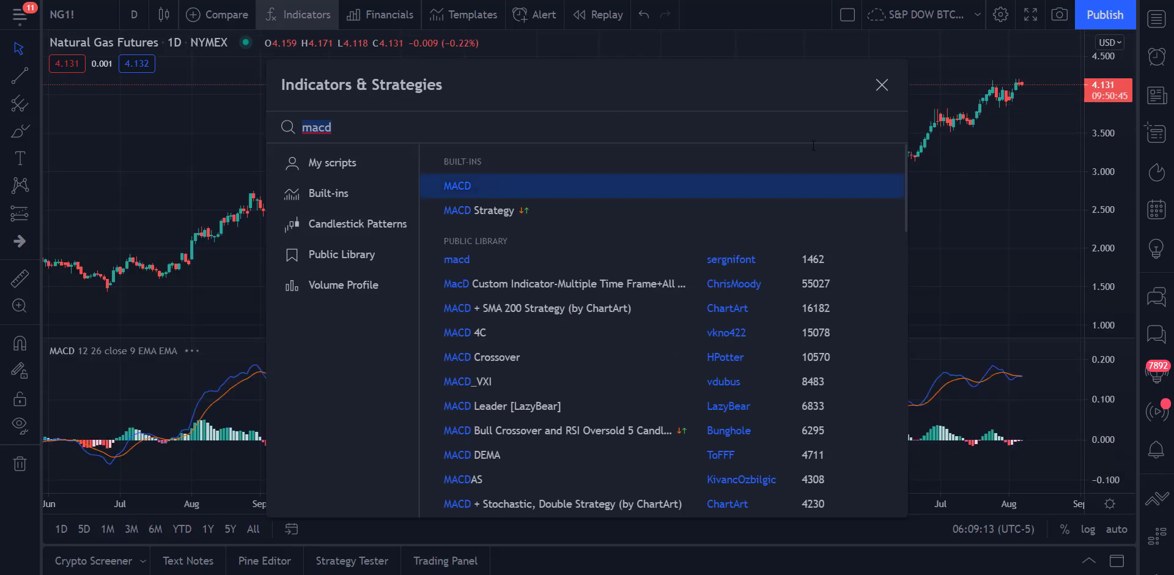
left_click(882, 85)
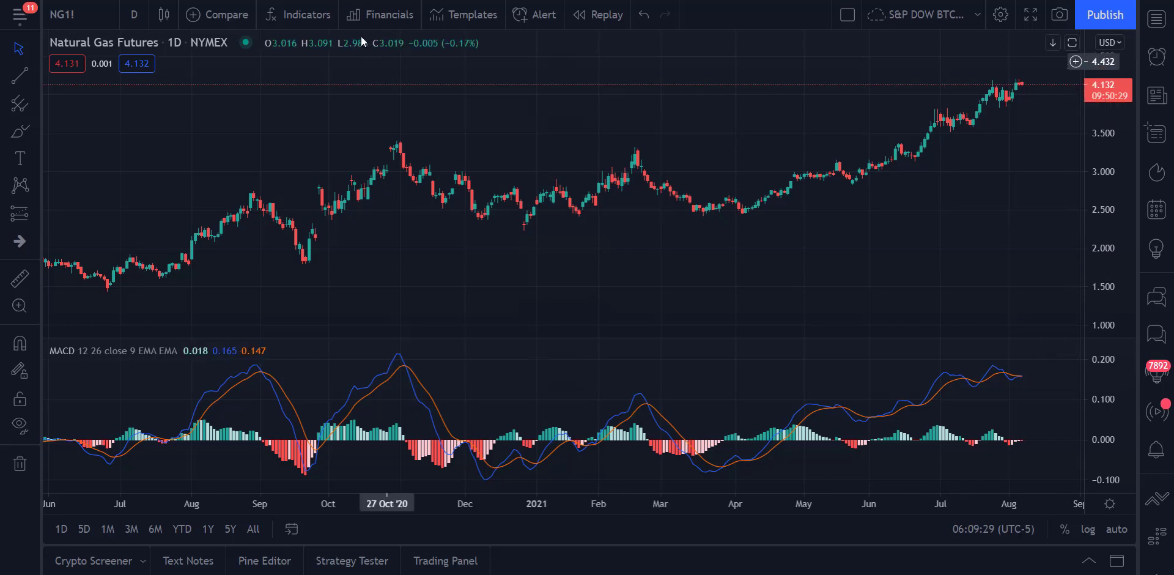
Step: Switch to 1-hour candles and auto-fit prices to frame 20 July to 6 August 2021
left_click(130, 24)
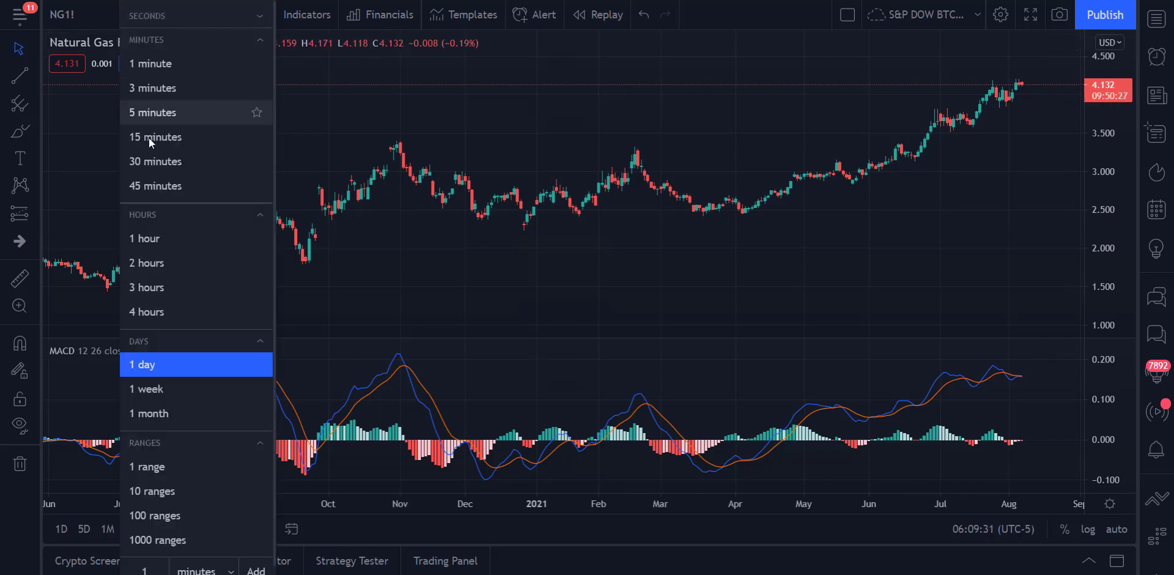
left_click(155, 244)
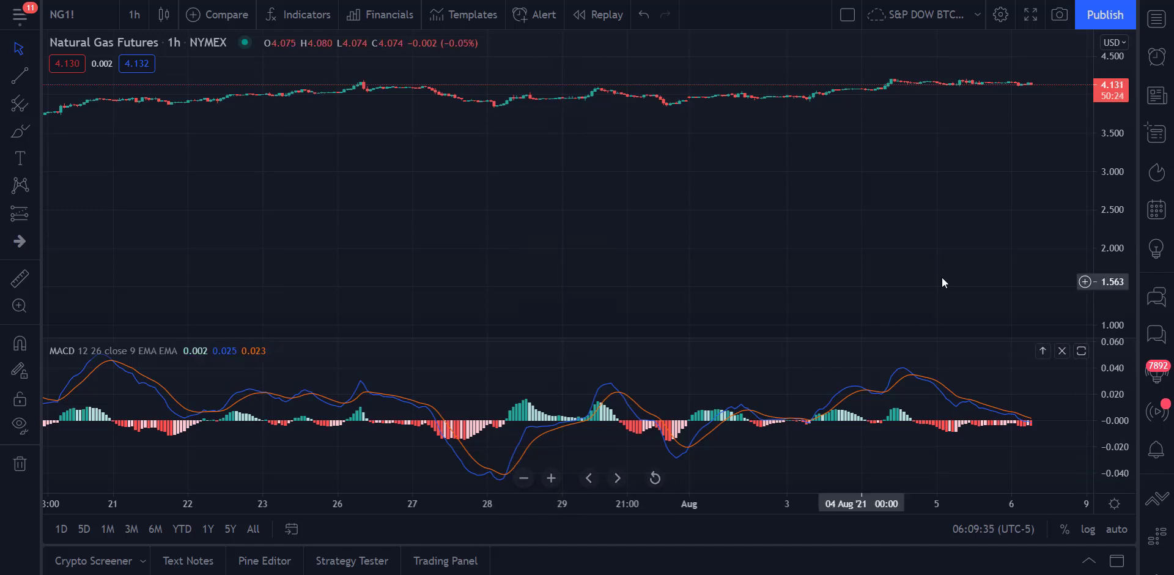
left_click_drag(1110, 263, 1093, 42)
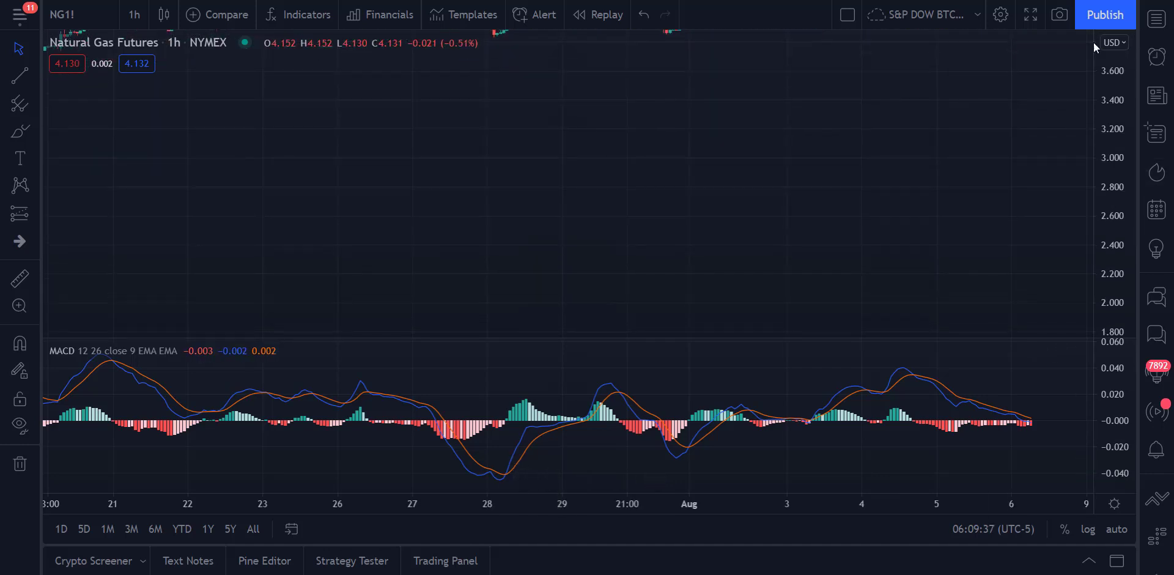
key("alt+r")
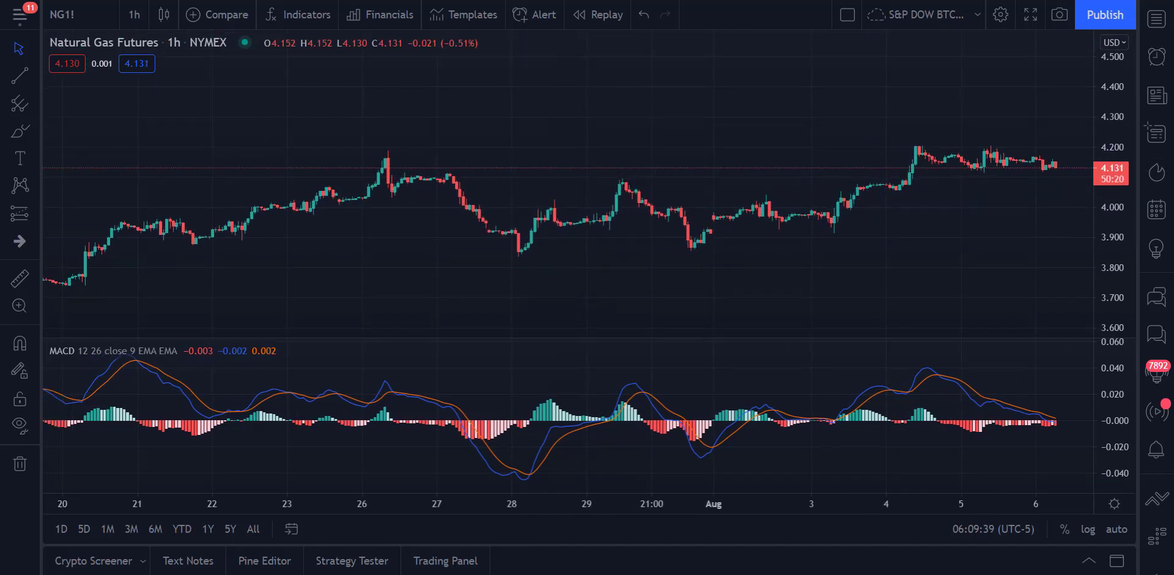
left_click_drag(935, 163, 892, 126)
mouse_move(652, 474)
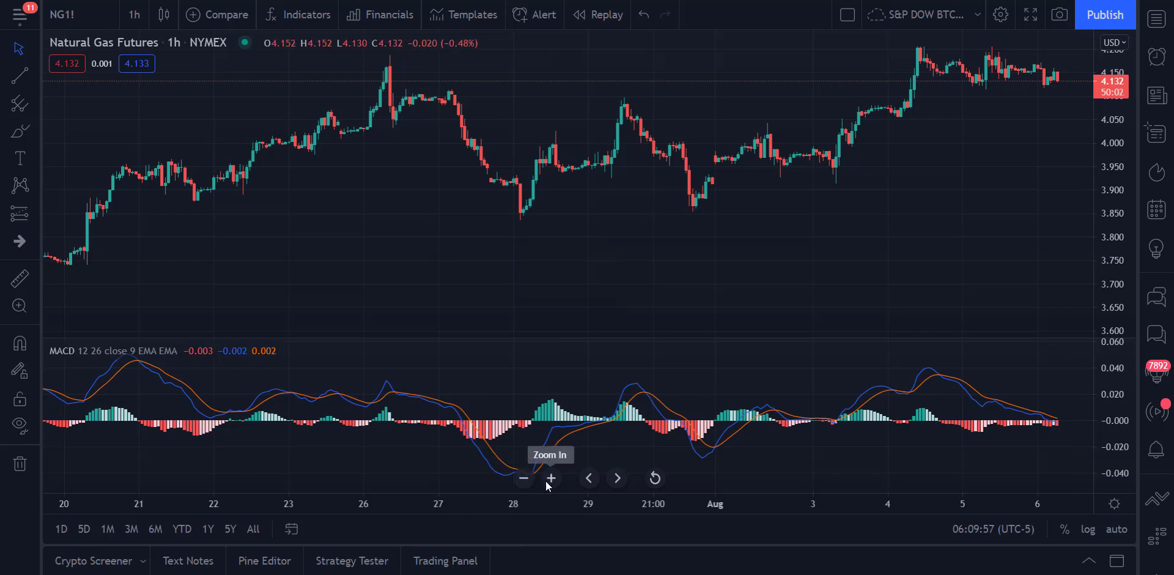
scroll(794, 413, "left", 2)
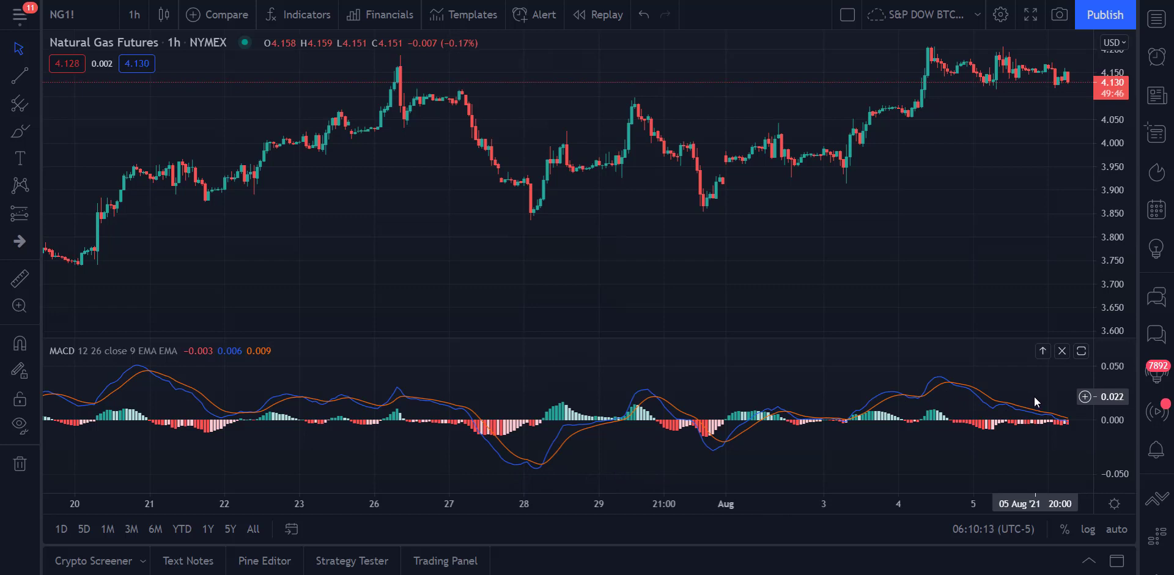
Step: Cycle the chart through 30-minute, 15-minute and 1-hour intervals, ending back on 1-day candles
left_click(134, 14)
left_click(157, 160)
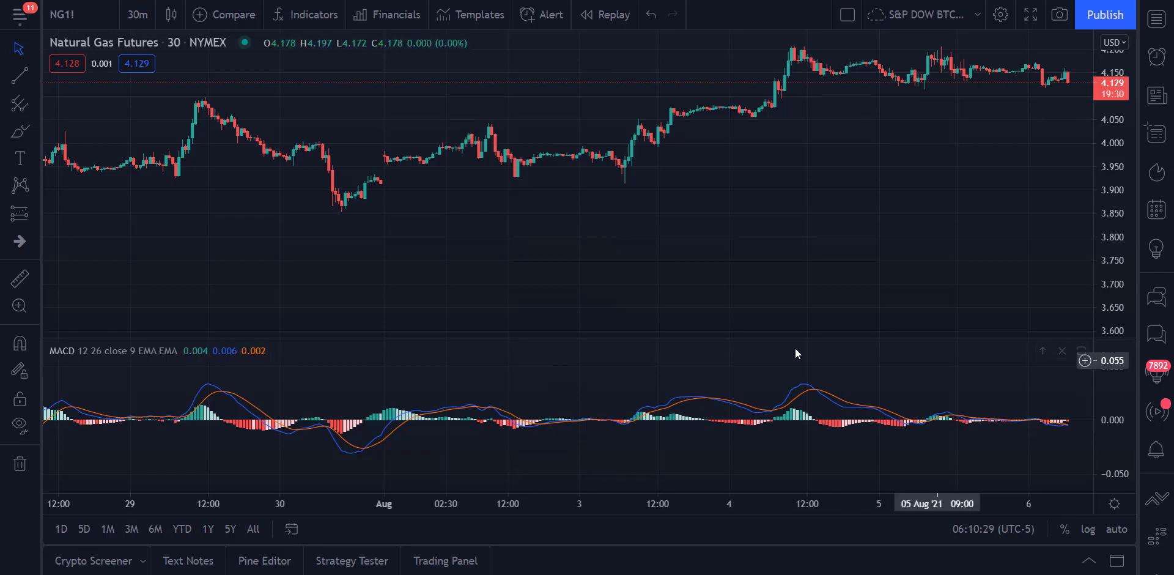
left_click(138, 15)
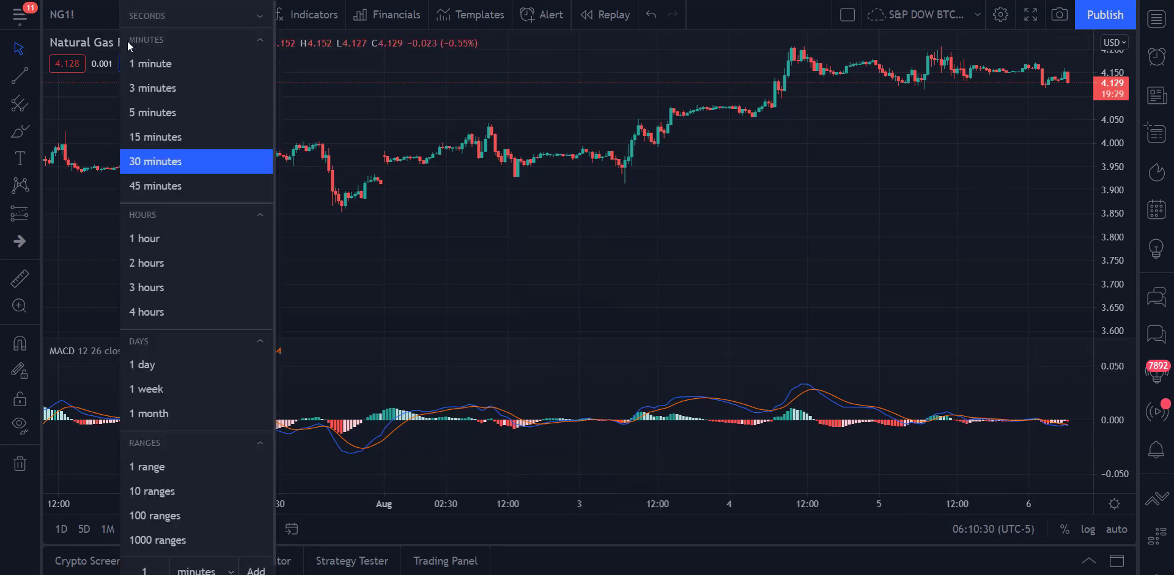
left_click(155, 137)
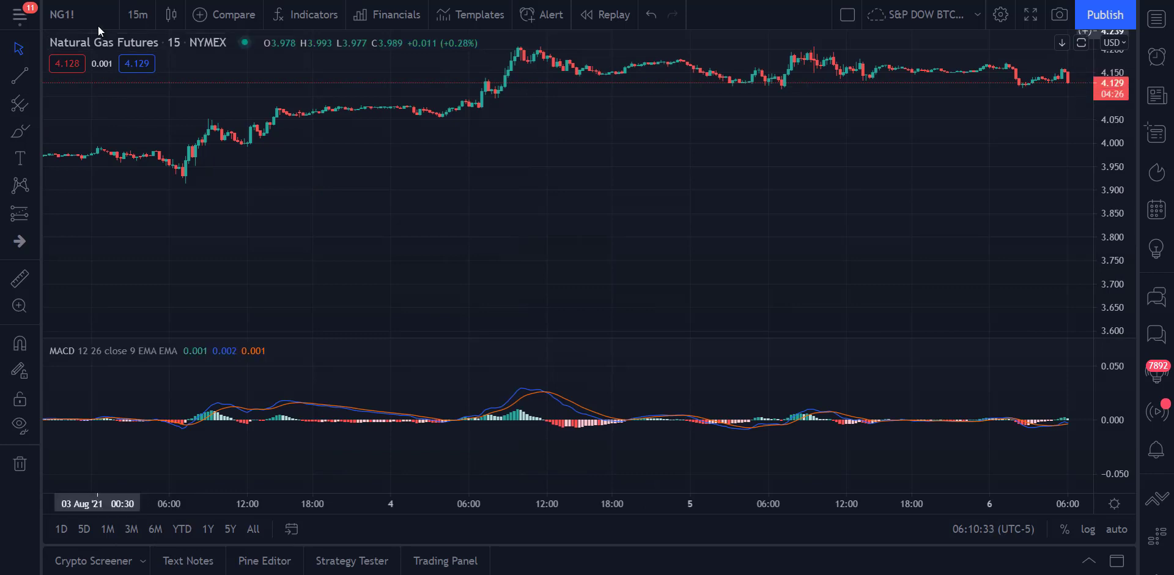
left_click(135, 14)
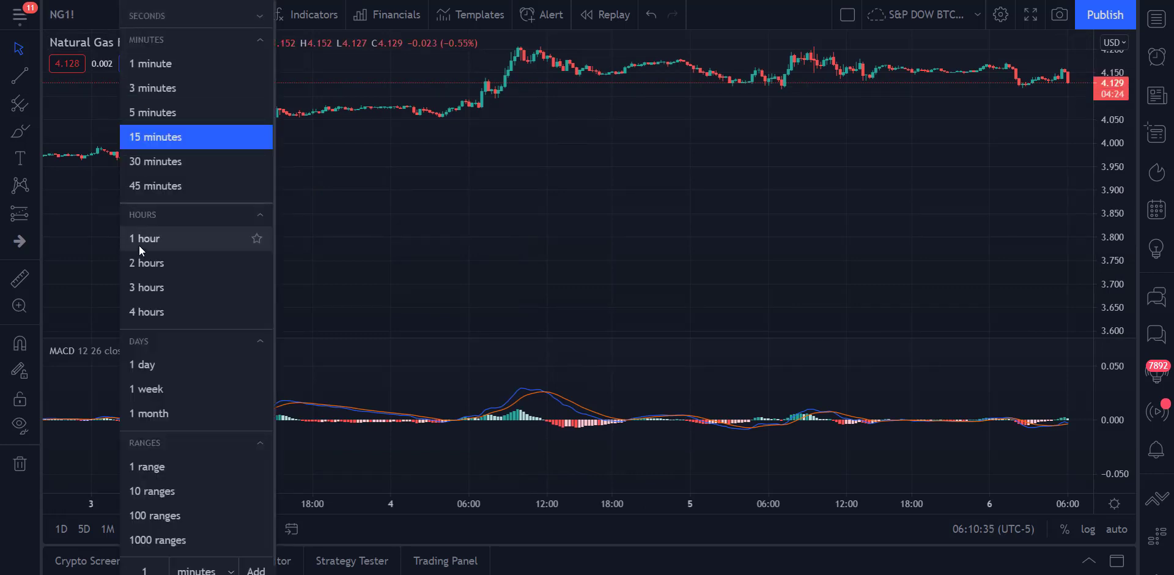
left_click(139, 239)
left_click(129, 8)
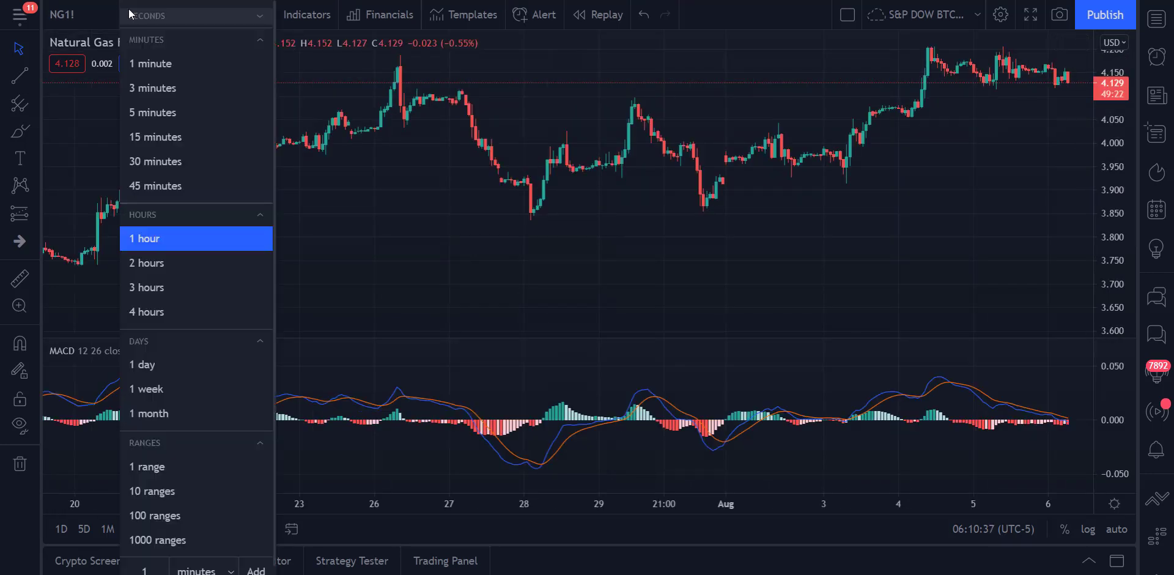
left_click(139, 369)
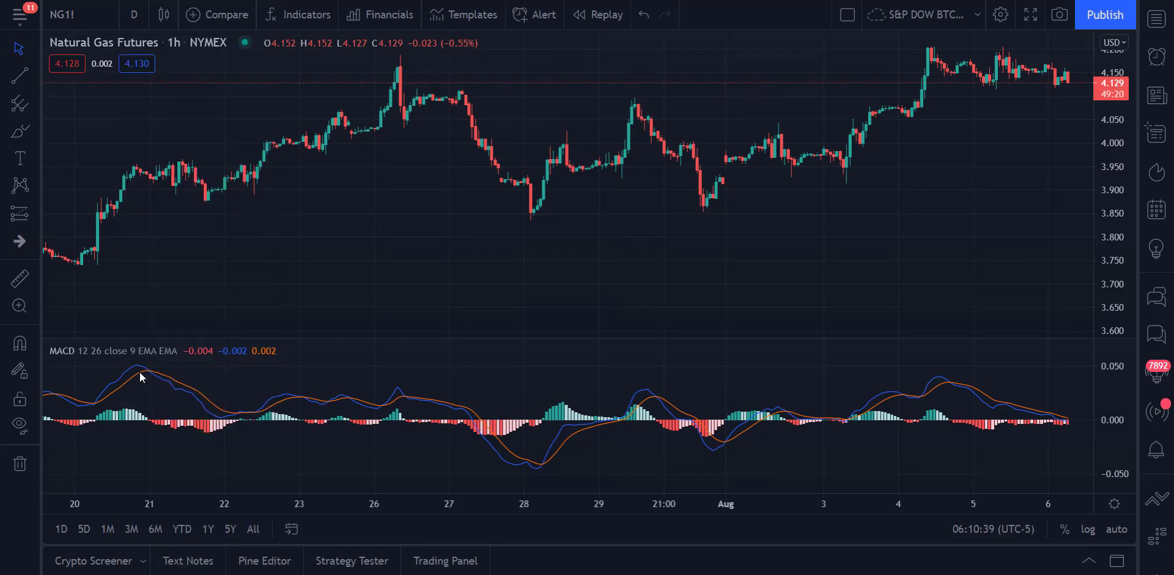
Step: Auto-fit the MACD and daily price scales, then switch the chart to 1-week bars
double_click(1120, 371)
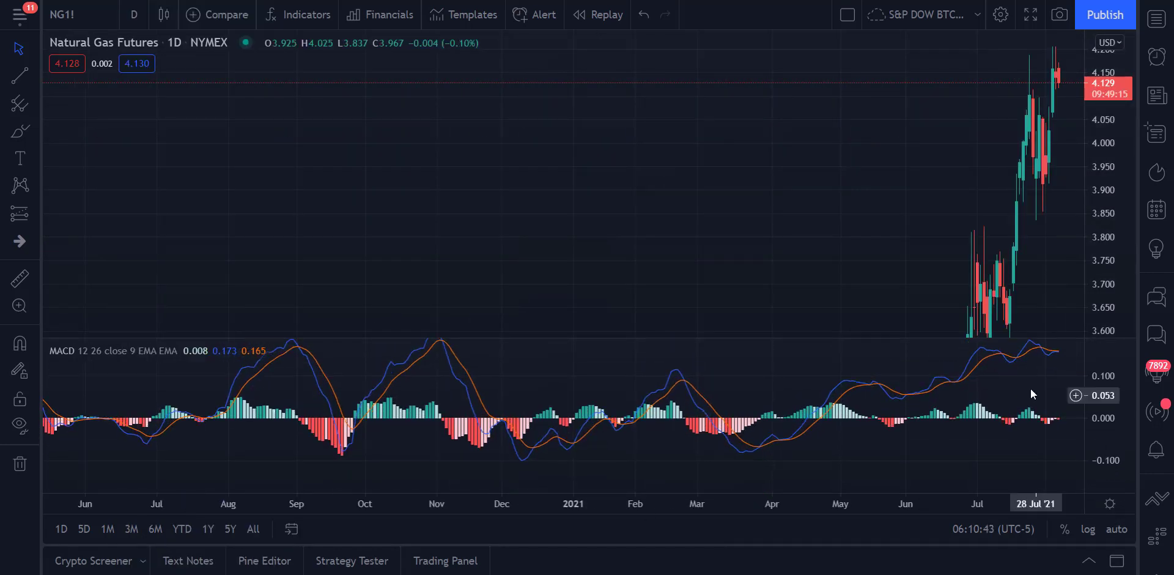
left_click_drag(1128, 82, 1132, 301)
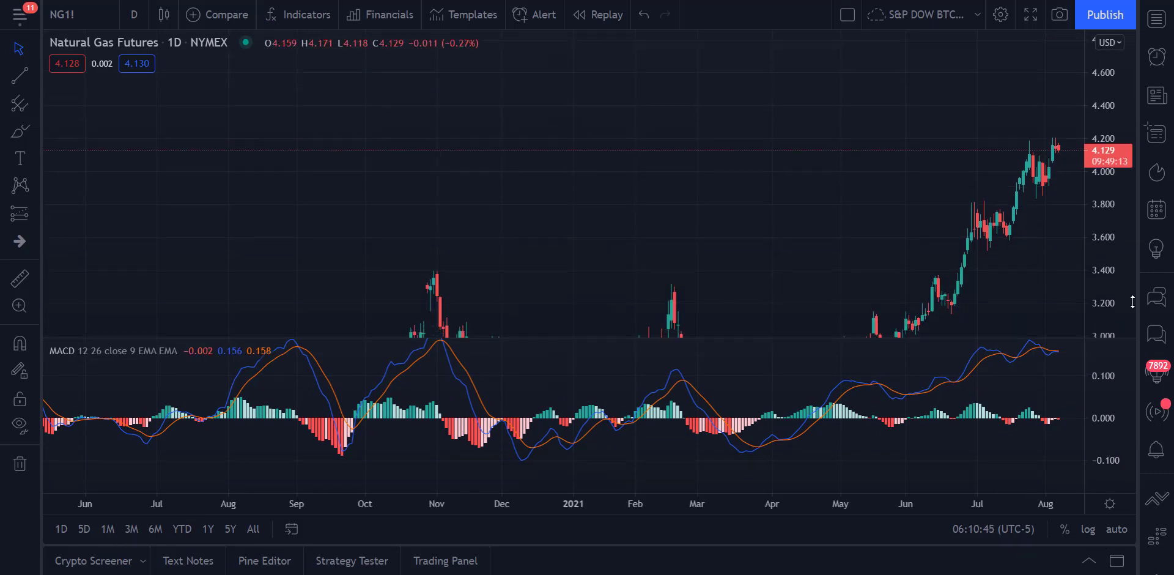
double_click(1132, 302)
left_click_drag(1006, 252, 1000, 155)
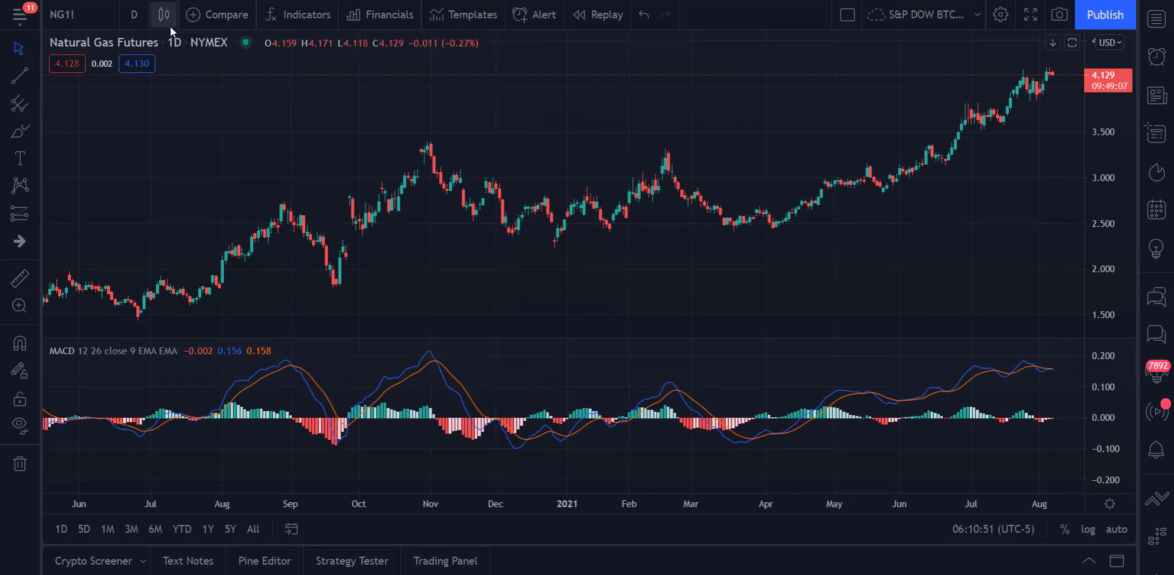
left_click(134, 14)
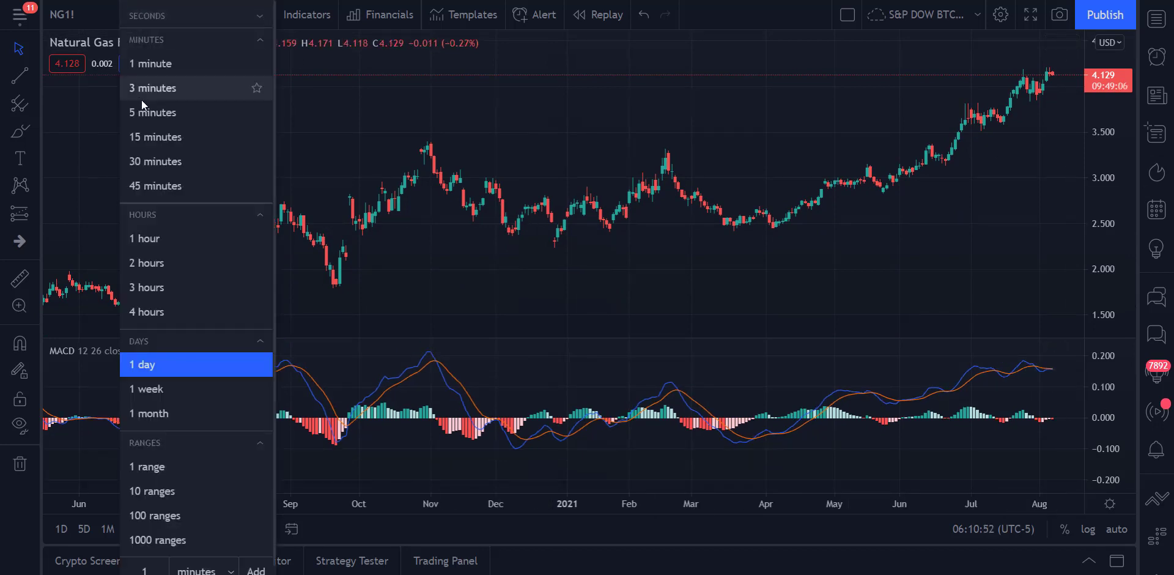
left_click(148, 395)
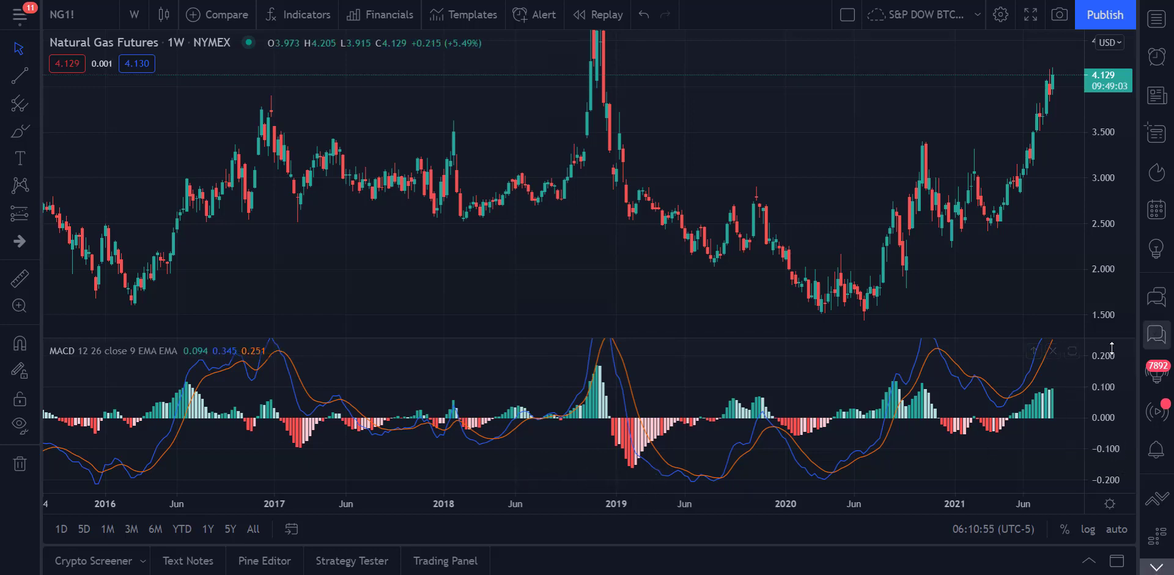
Step: Compress the weekly MACD scale so its -0.400 to 0.400 range fits the pane
left_click_drag(1106, 431, 1105, 428)
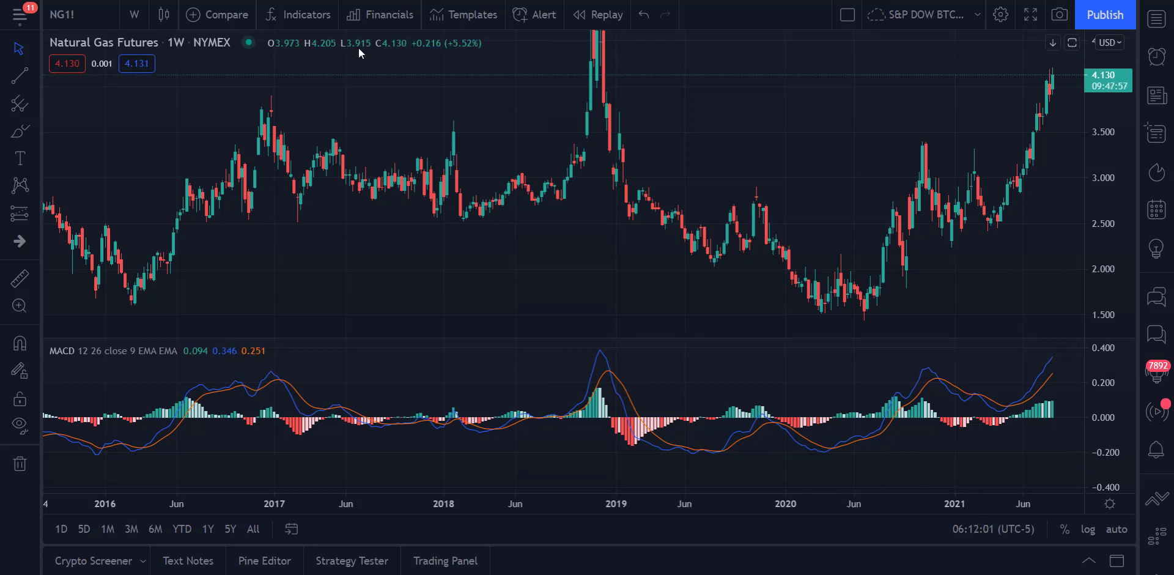
Step: Switch the chart back to 1-day bars and remove the MACD indicator pane
left_click(134, 19)
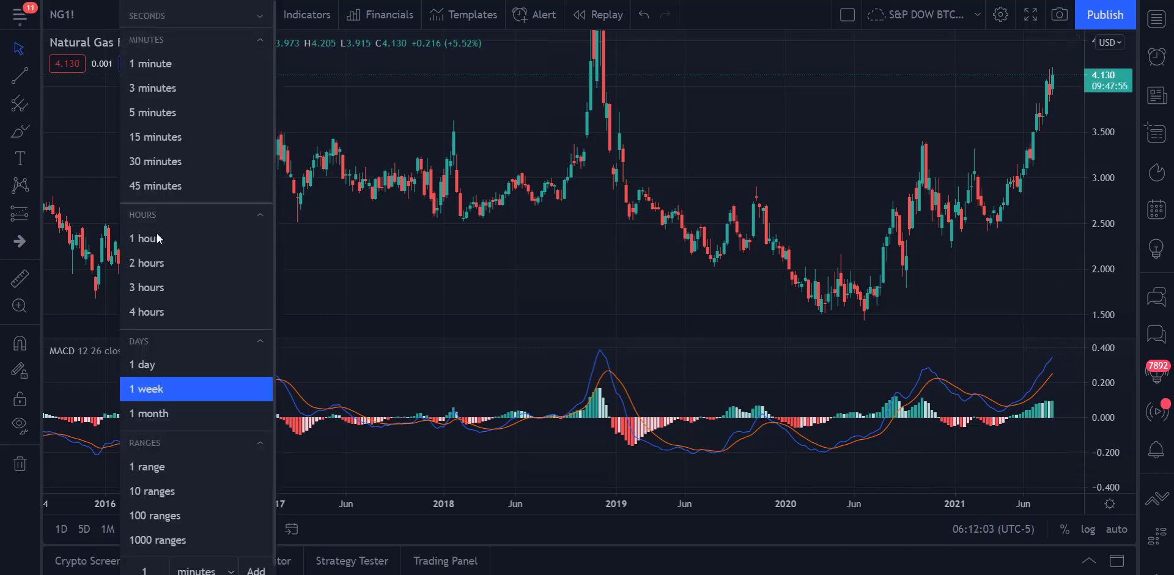
left_click(155, 364)
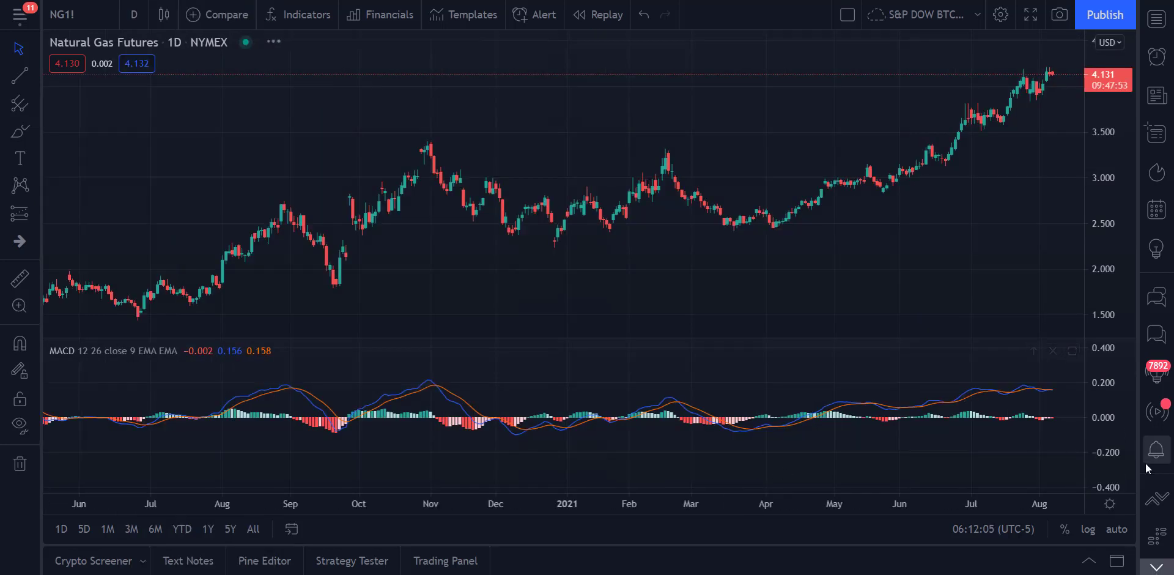
left_click(1052, 350)
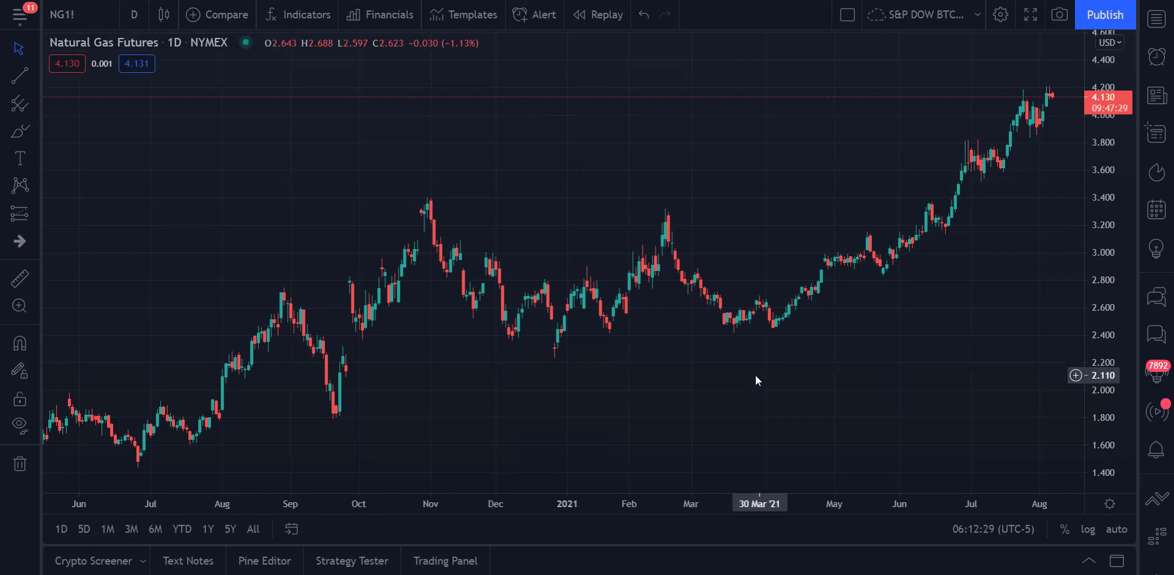
Step: Compress the time and price axes to show about four years back to late 2017
left_click_drag(278, 502, 816, 502)
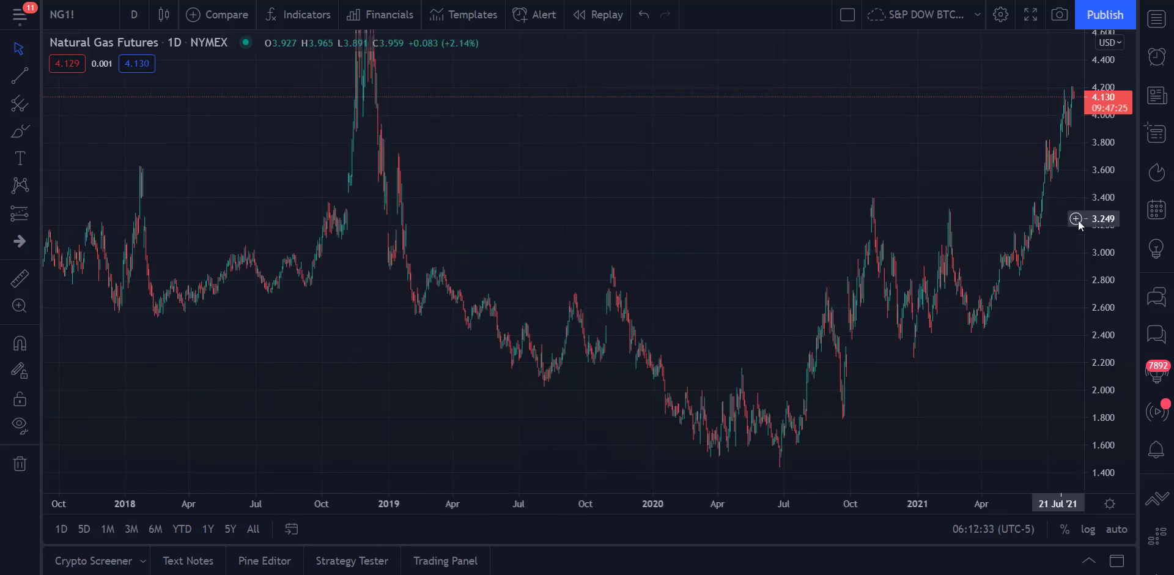
left_click_drag(1112, 67, 1116, 189)
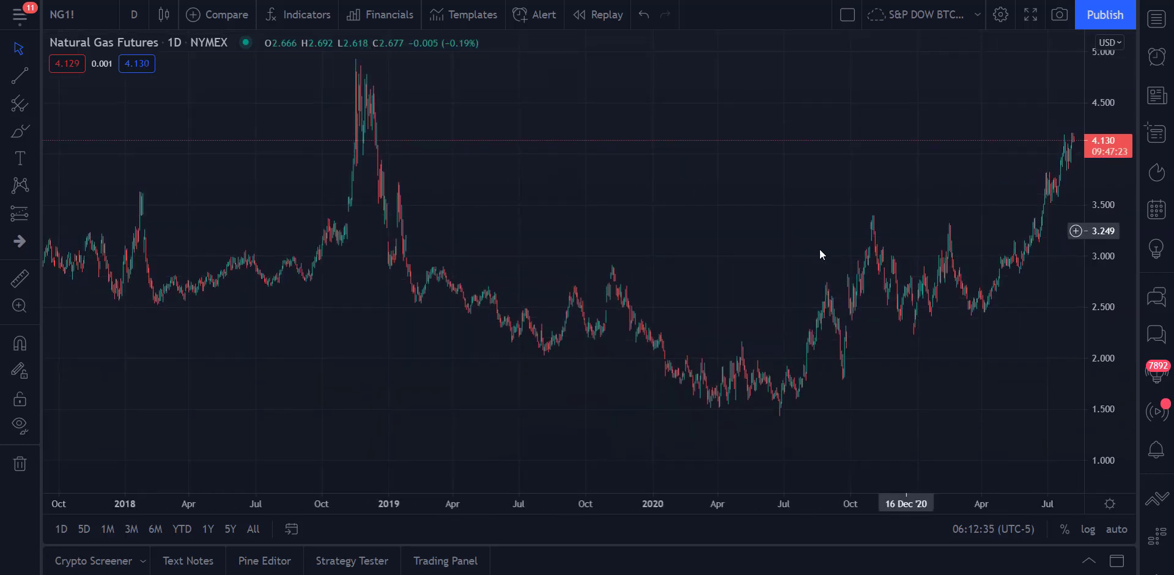
left_click(36, 104)
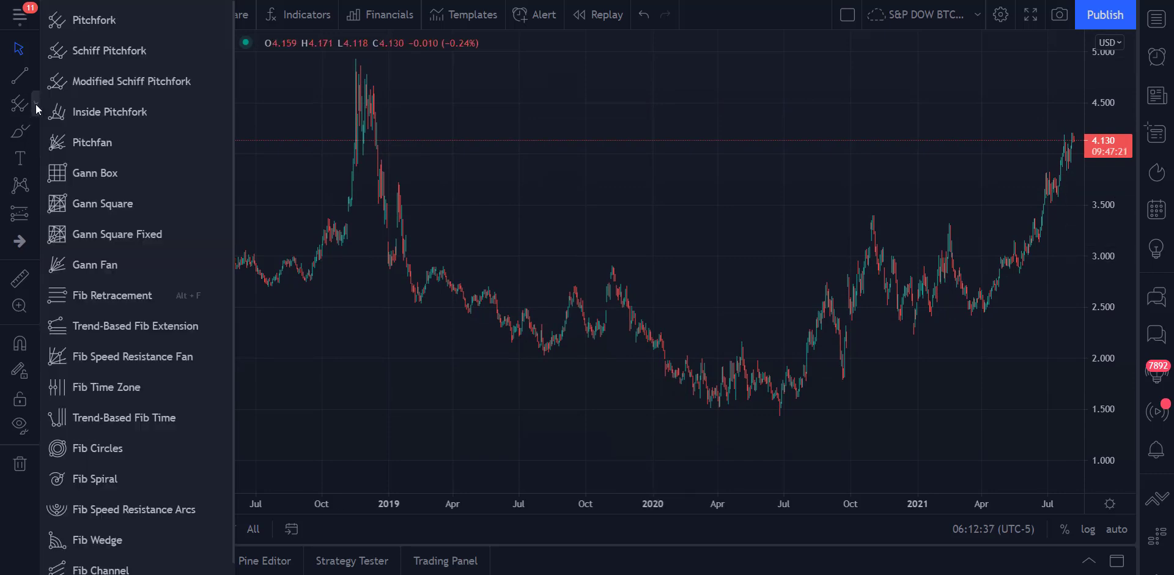
Step: Draw a Fib Retracement from the 4.925 November 2018 peak down to the 1.454 low
left_click(134, 299)
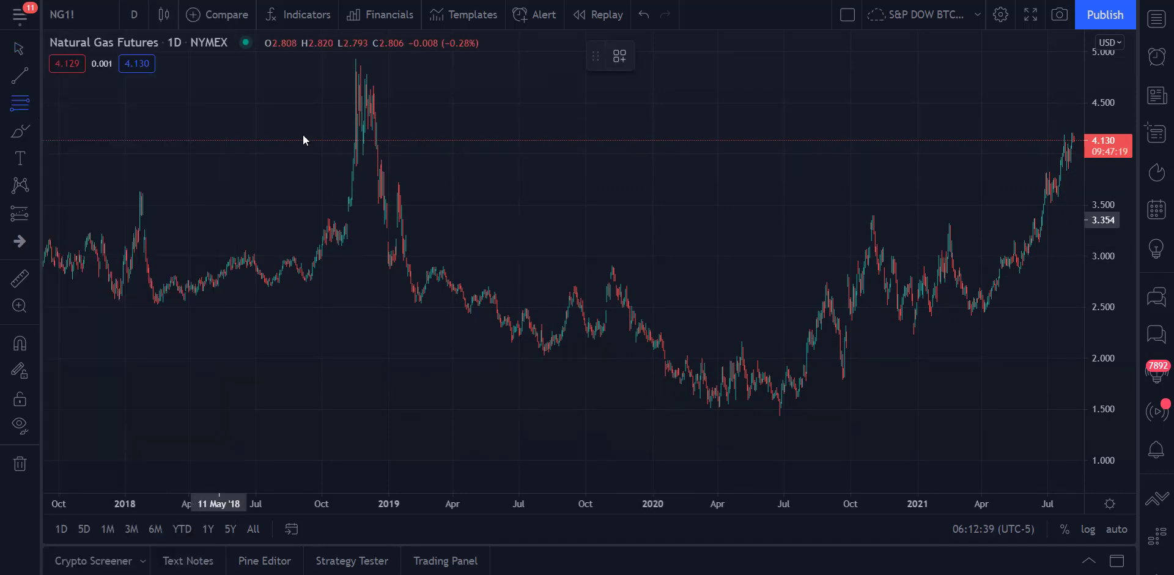
left_click(355, 59)
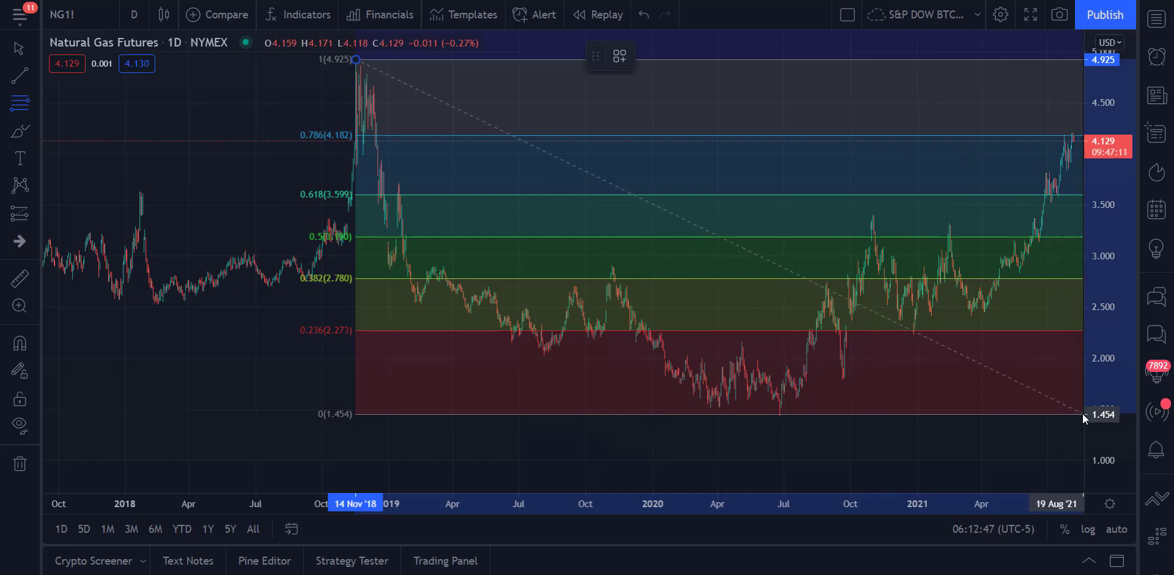
left_click(1081, 413)
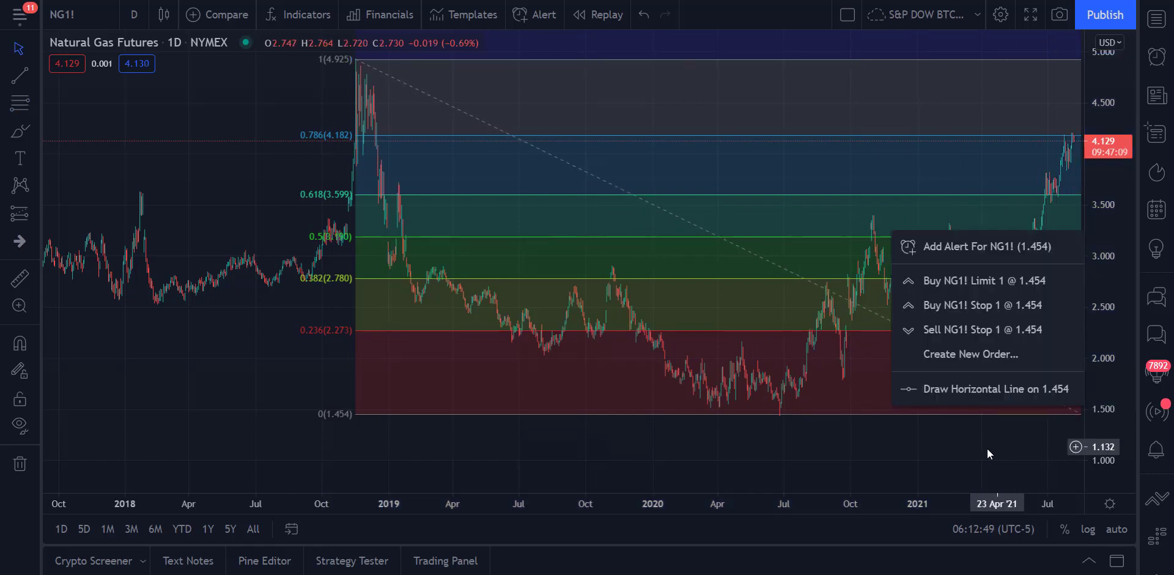
left_click(931, 448)
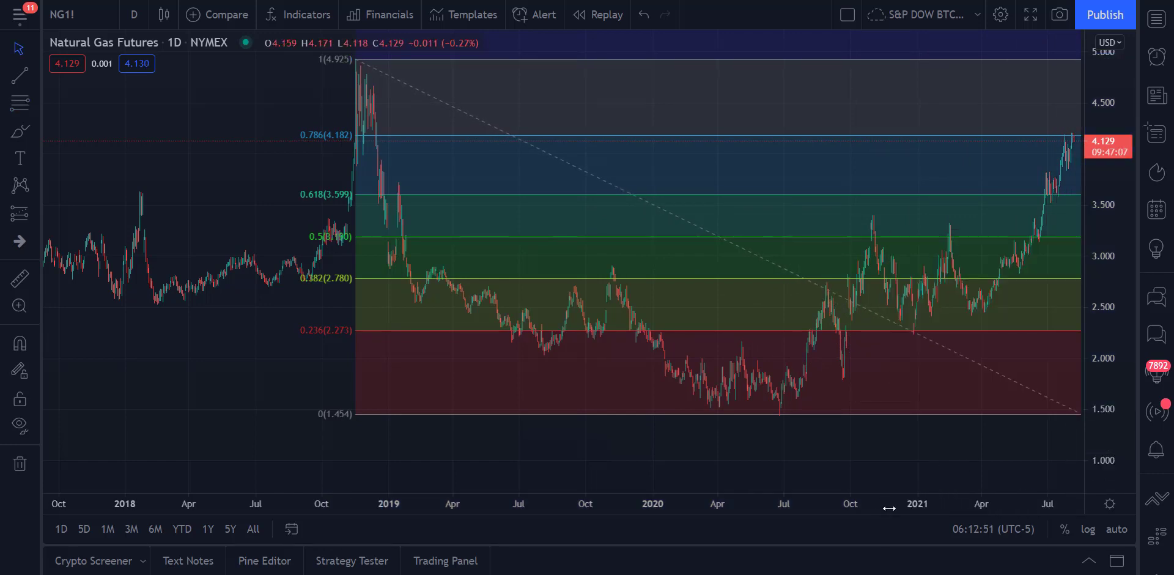
left_click_drag(889, 508, 862, 513)
Step: Pan past July 2021, then select the Fib Retracement and delete it
left_click_drag(862, 461, 762, 485)
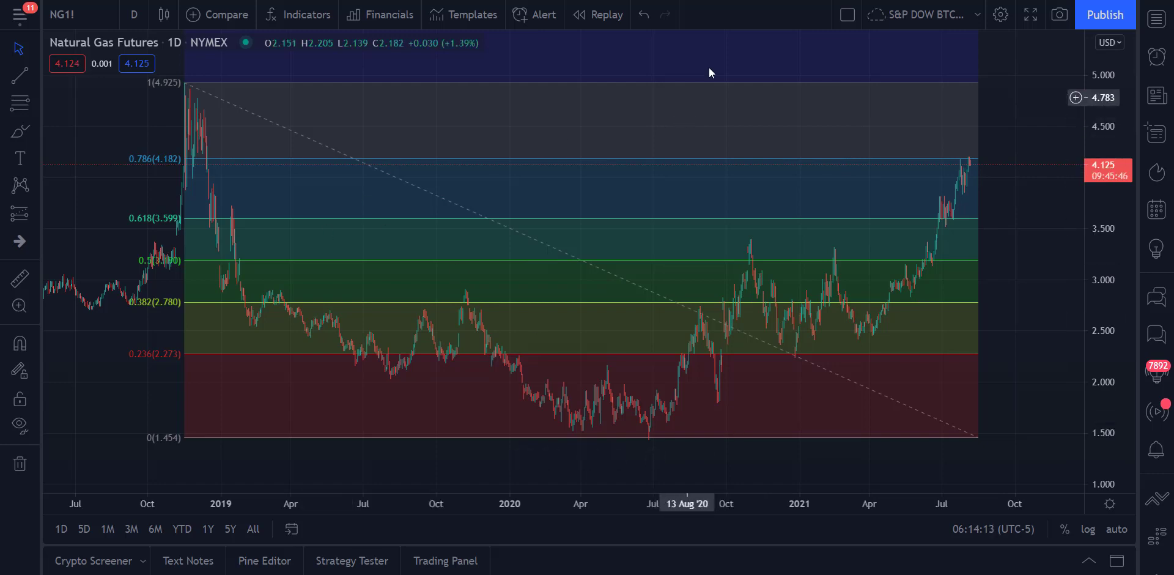
left_click(707, 86)
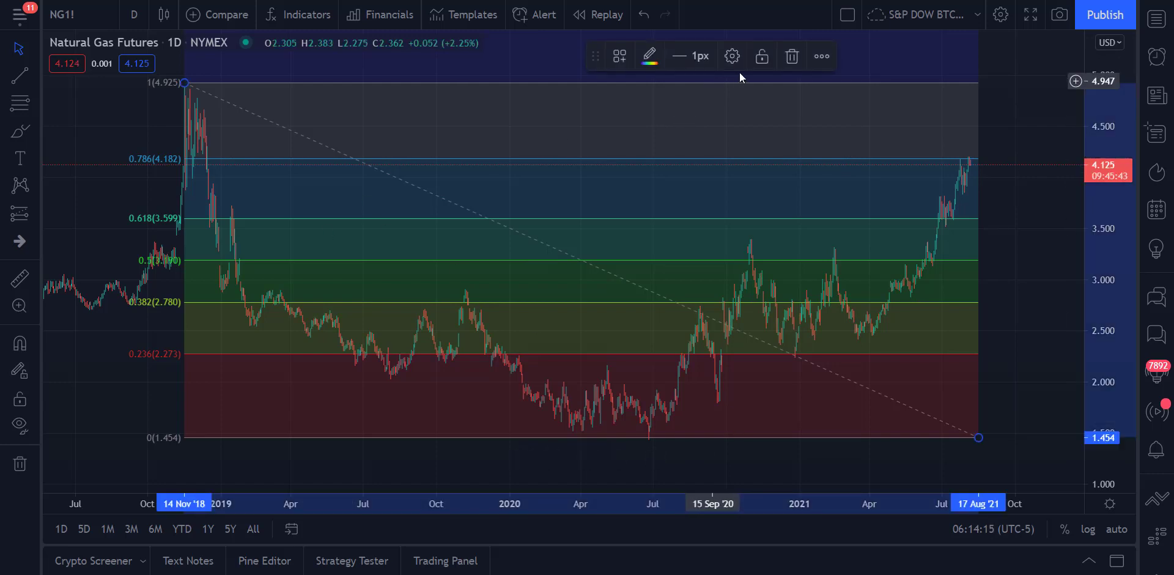
left_click(792, 57)
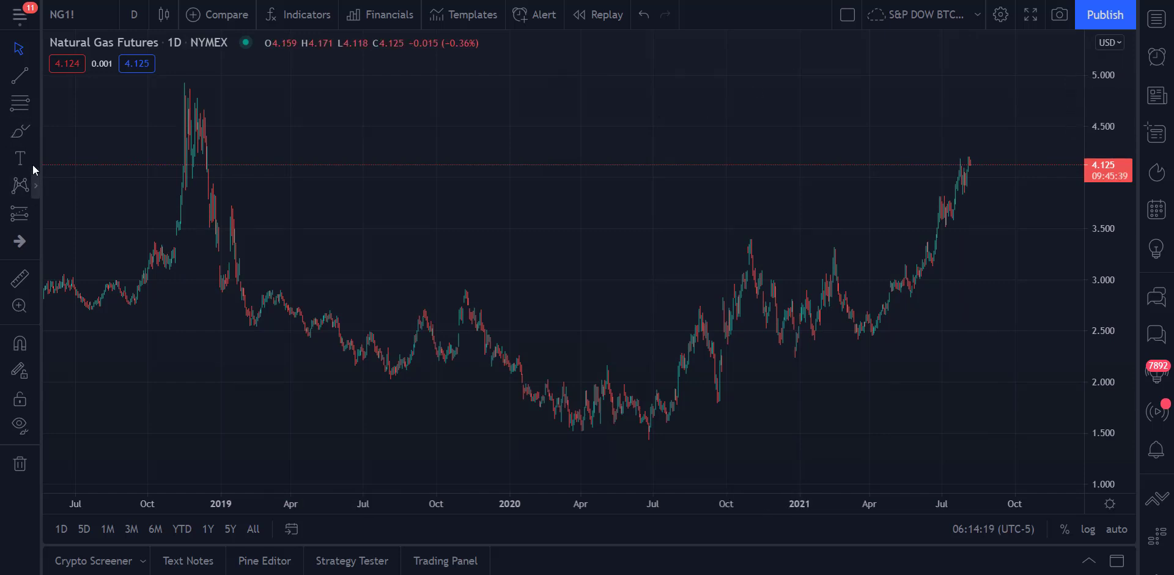
Step: Draw a thin Rectangle around 2.73–2.84 from August 2020 to June 2021, extended back to May 2019
left_click(35, 131)
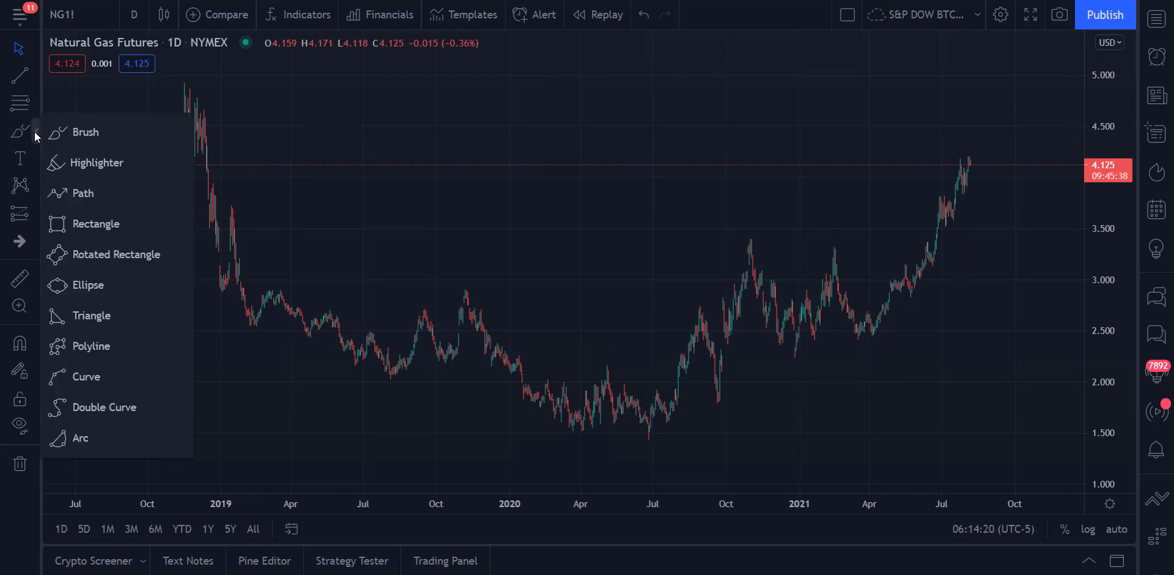
left_click(94, 231)
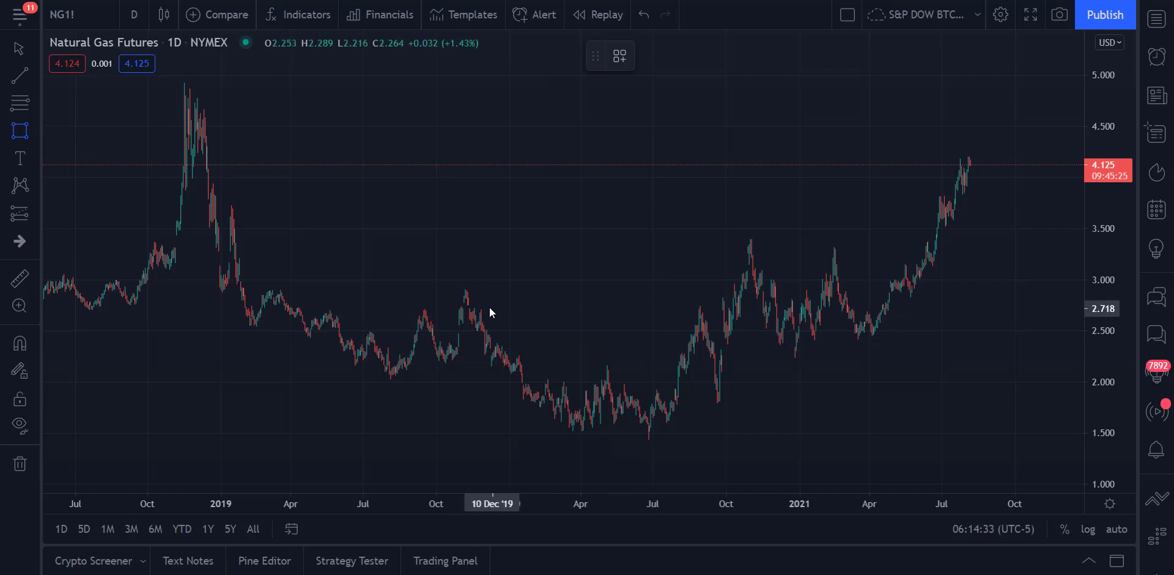
left_click(687, 295)
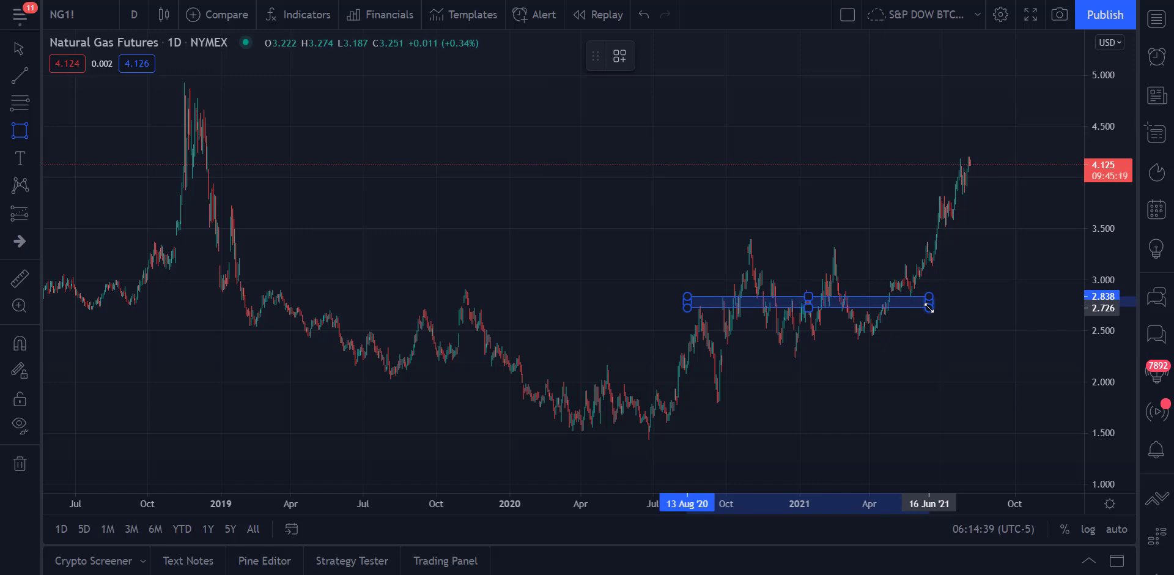
left_click(928, 307)
mouse_move(687, 297)
left_mouse_down()
mouse_move(285, 300)
mouse_move(311, 301)
left_mouse_up()
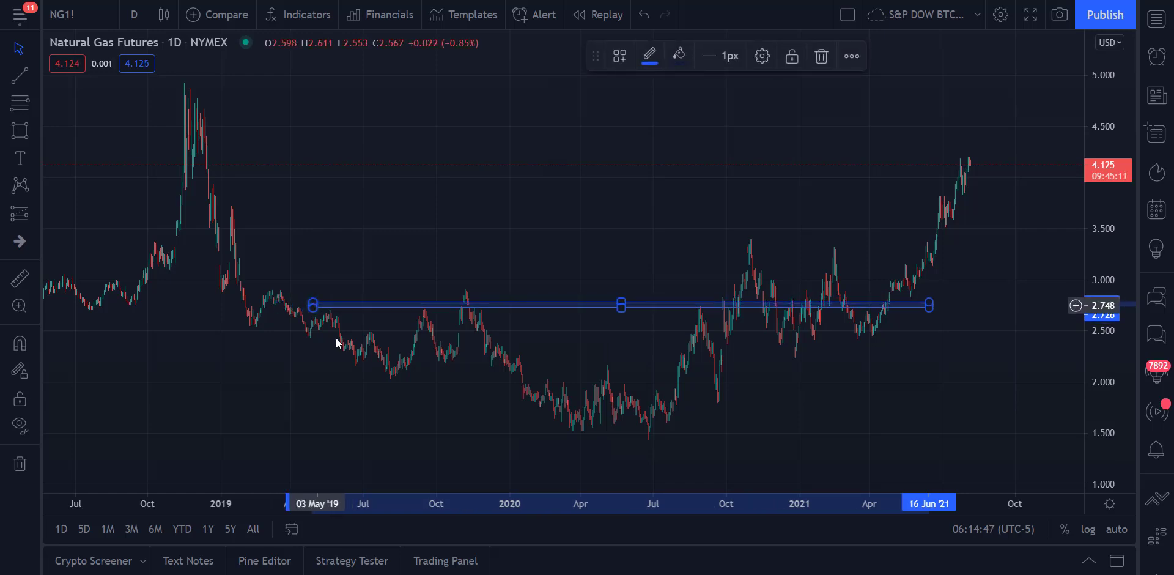
left_click(355, 387)
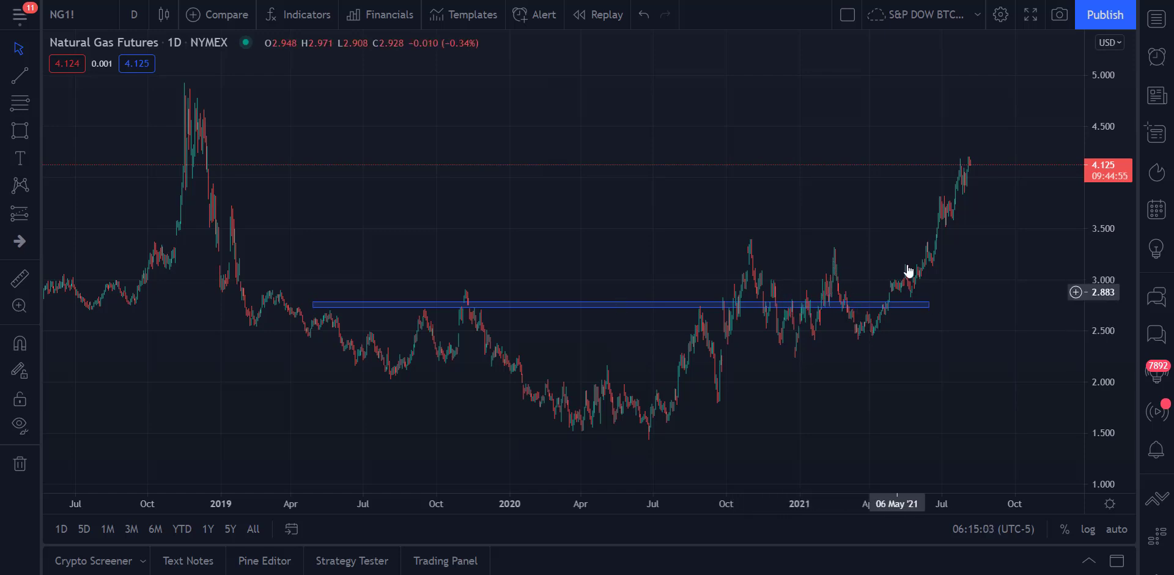
Step: Place a Horizontal Line at the 4.932 November 2018 high
left_click(37, 74)
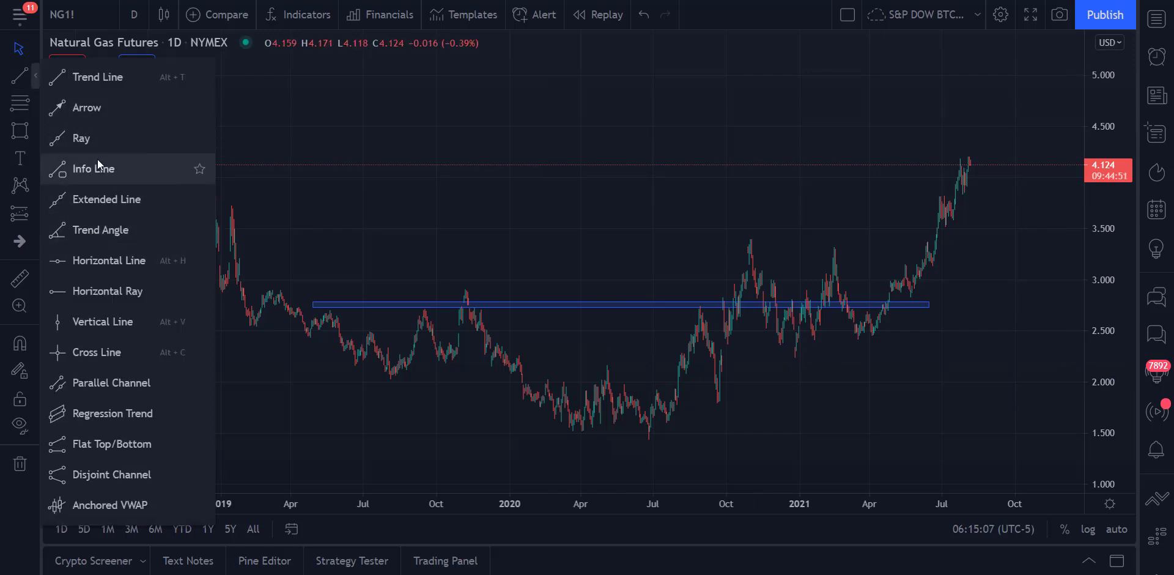
left_click(123, 265)
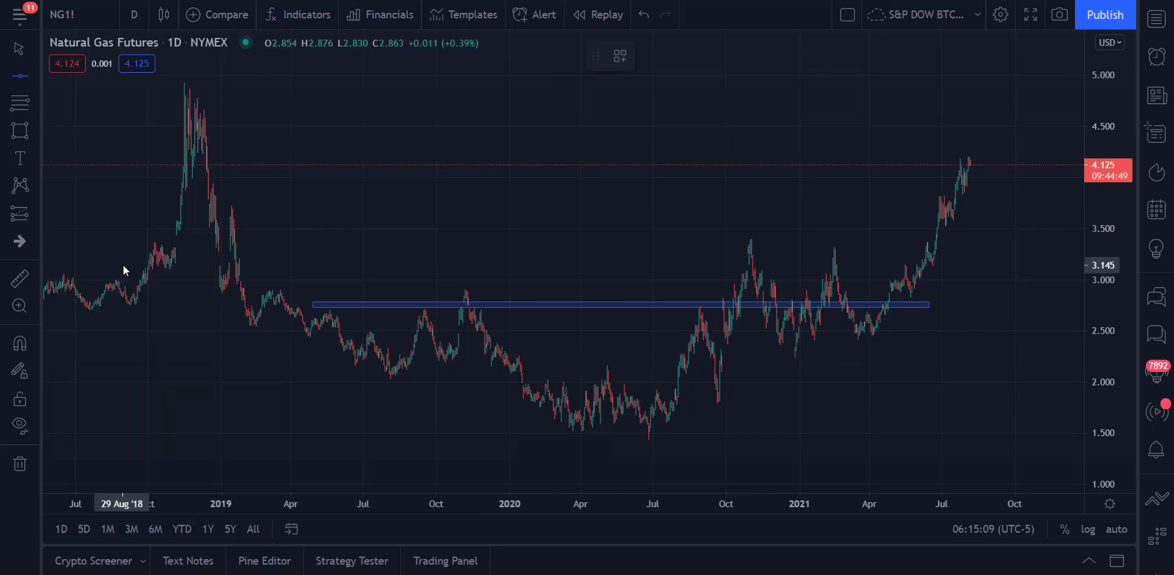
left_click(185, 82)
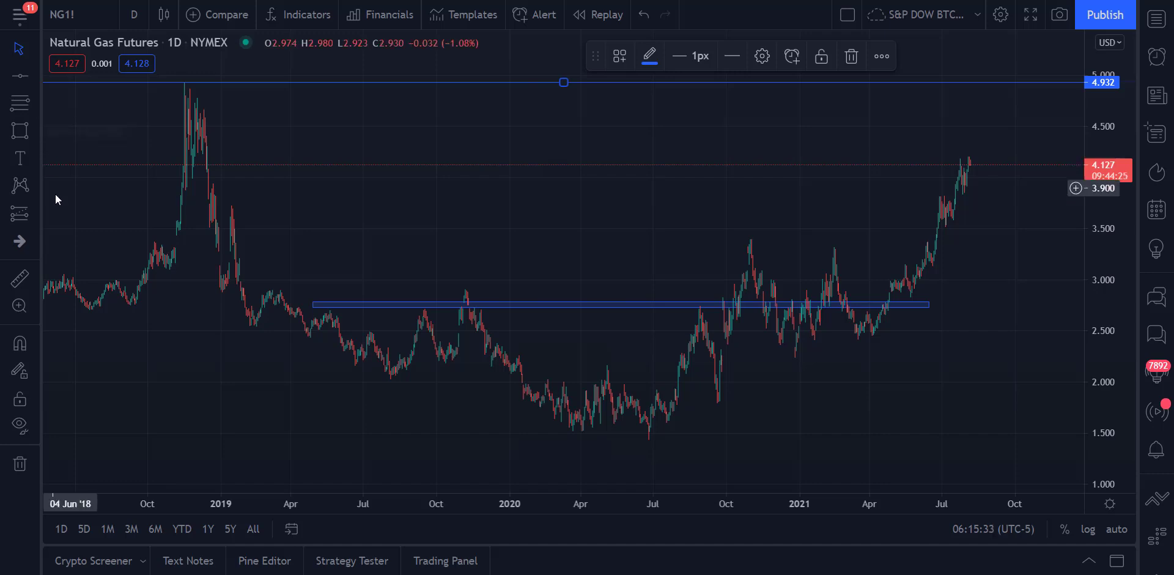
scroll(60, 193, "up", 1)
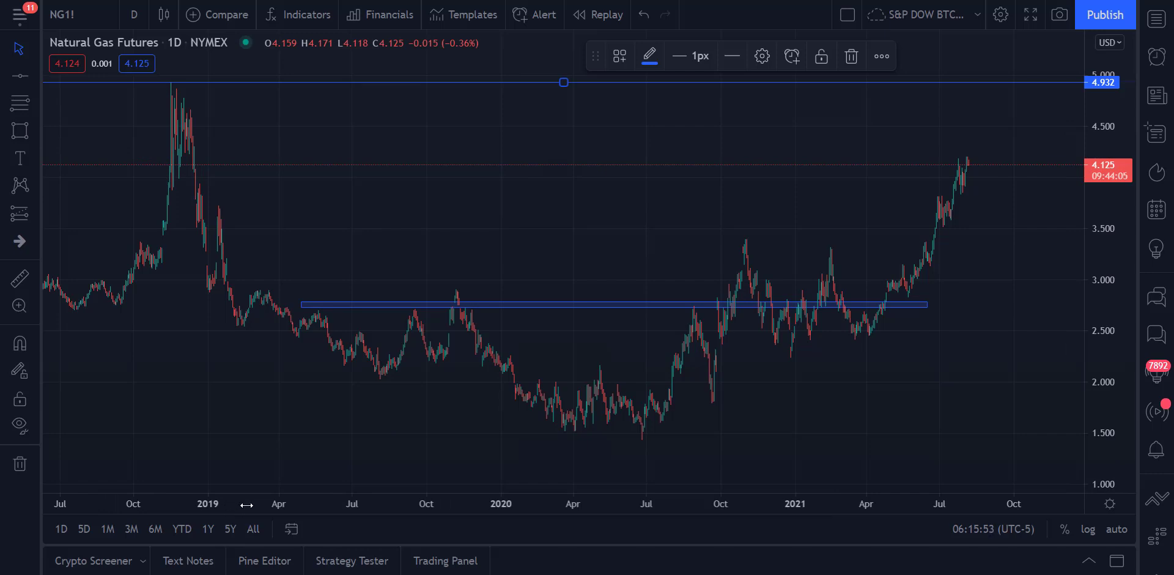
Step: Draw a zone rectangle from the November 2018 high, set between 4.132 and 4.207
left_click_drag(251, 462, 478, 441)
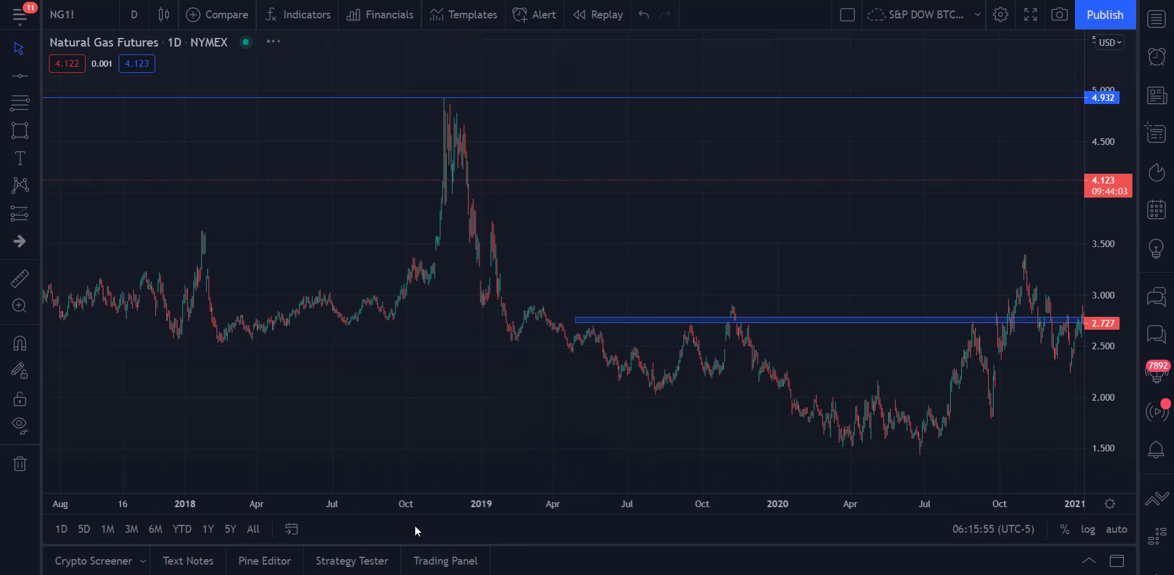
left_click_drag(392, 502, 197, 461)
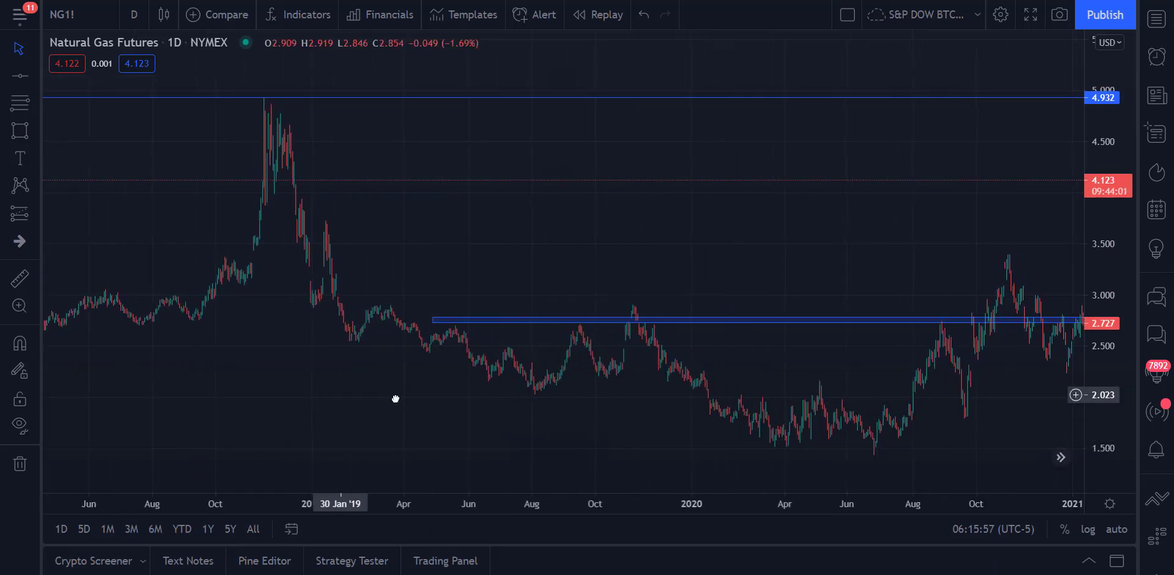
left_click_drag(305, 455, 512, 461)
left_click_drag(511, 502, 109, 460)
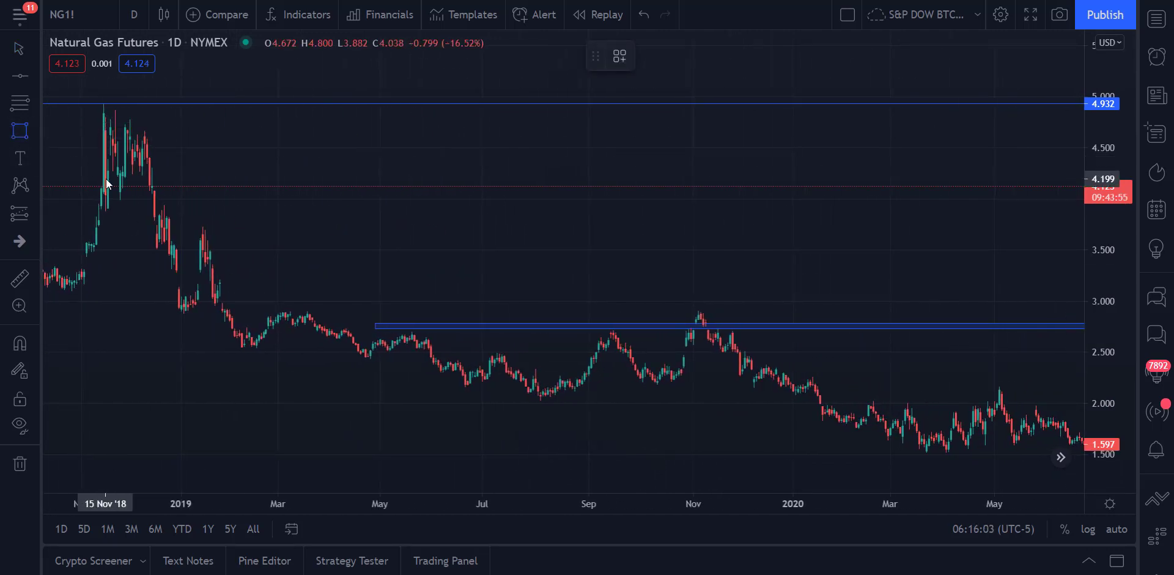
mouse_move(103, 173)
left_mouse_down()
mouse_move(251, 188)
mouse_move(522, 178)
mouse_move(755, 199)
mouse_move(885, 177)
mouse_move(1014, 173)
mouse_move(1080, 187)
mouse_move(763, 446)
mouse_move(969, 171)
mouse_move(1065, 185)
left_mouse_up()
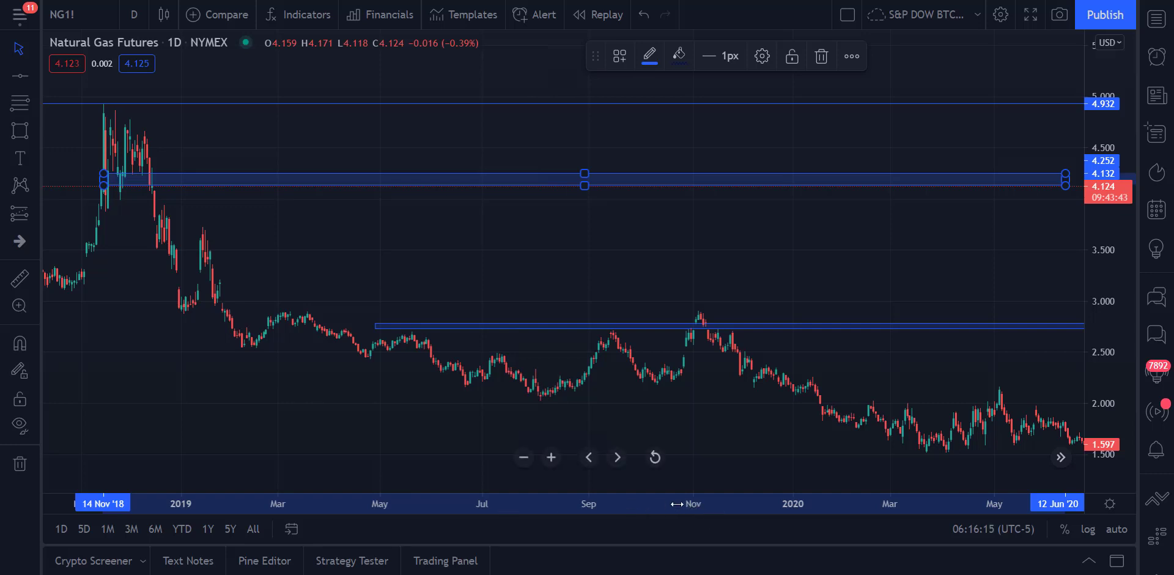
left_click_drag(721, 503, 896, 520)
left_click_drag(933, 346, 611, 324)
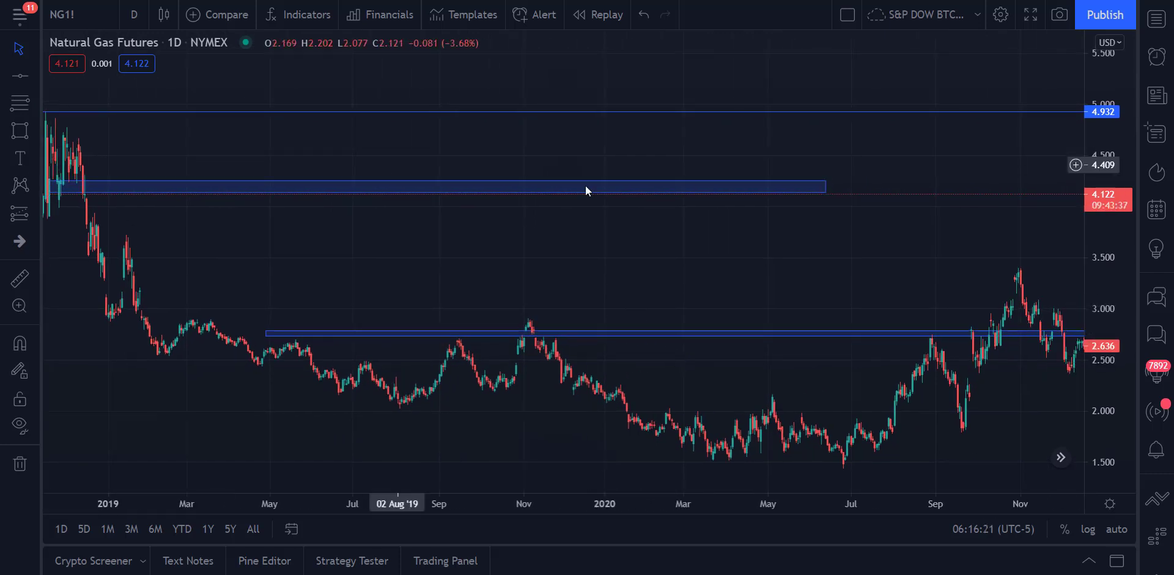
left_click_drag(825, 184, 1103, 179)
left_click_drag(1077, 188, 1077, 184)
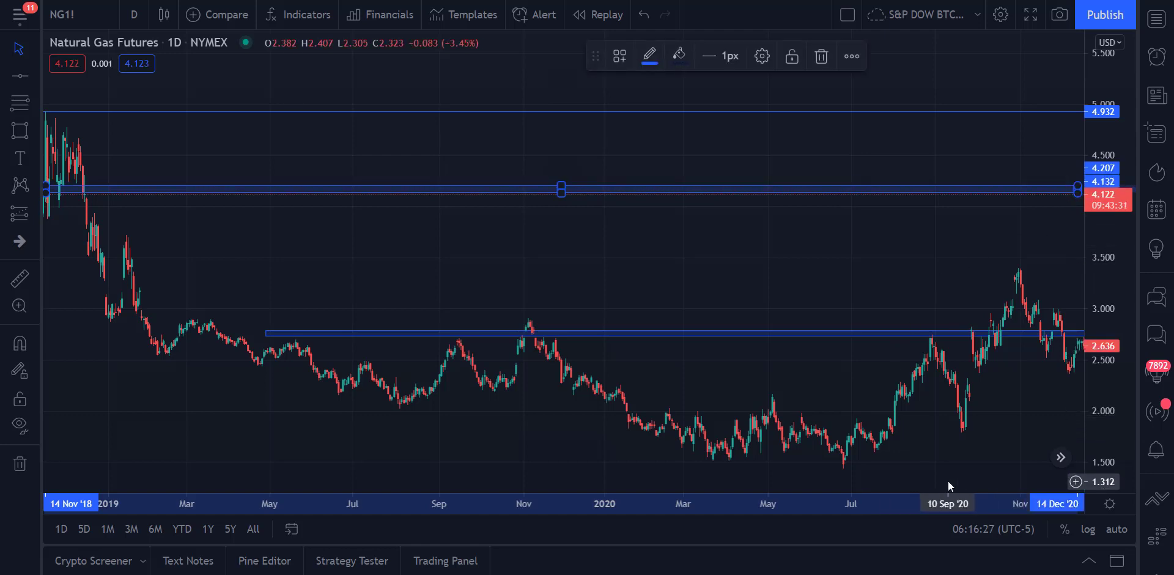
Step: Extend the upper 4.13–4.21 zone just past the latest price and zoom toward recent candles
left_click_drag(946, 503, 542, 412)
left_click(666, 189)
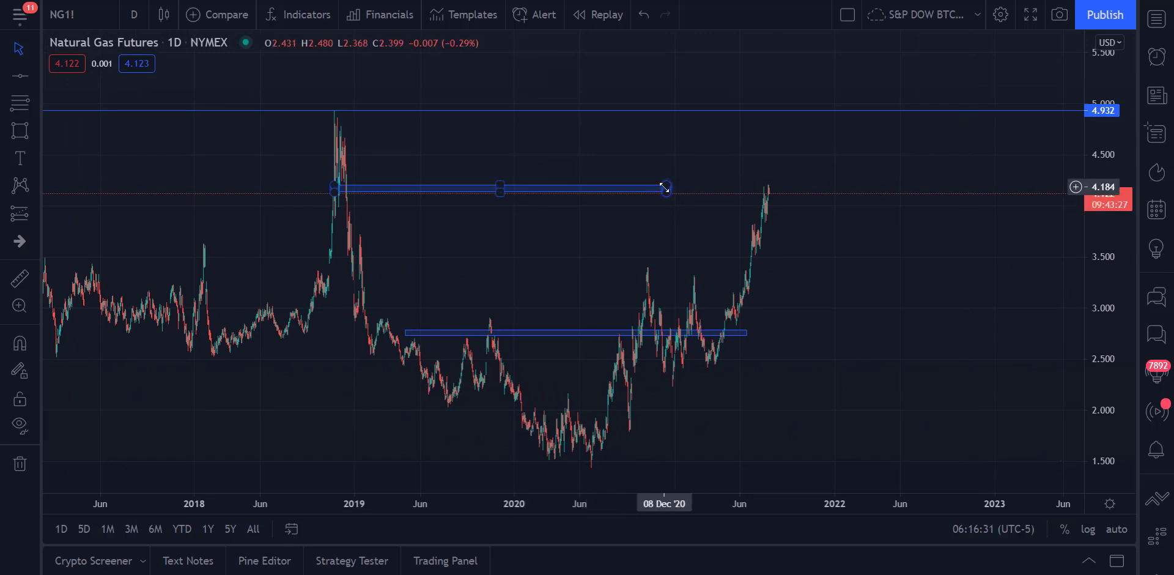
left_click_drag(667, 189, 799, 187)
left_click(817, 187)
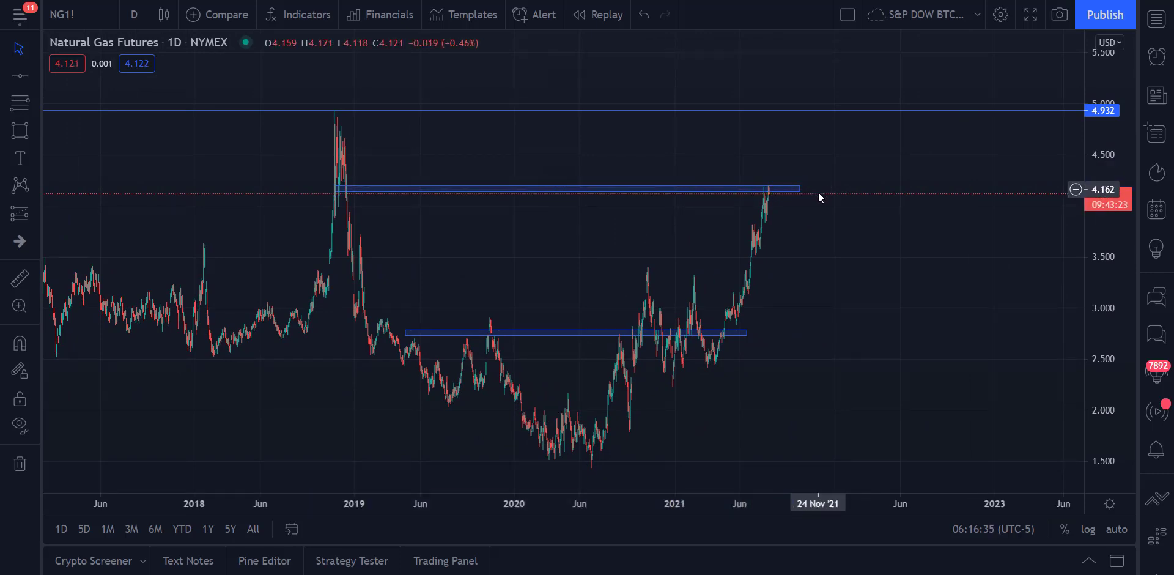
left_click_drag(754, 502, 966, 300)
left_click_drag(703, 511, 489, 511)
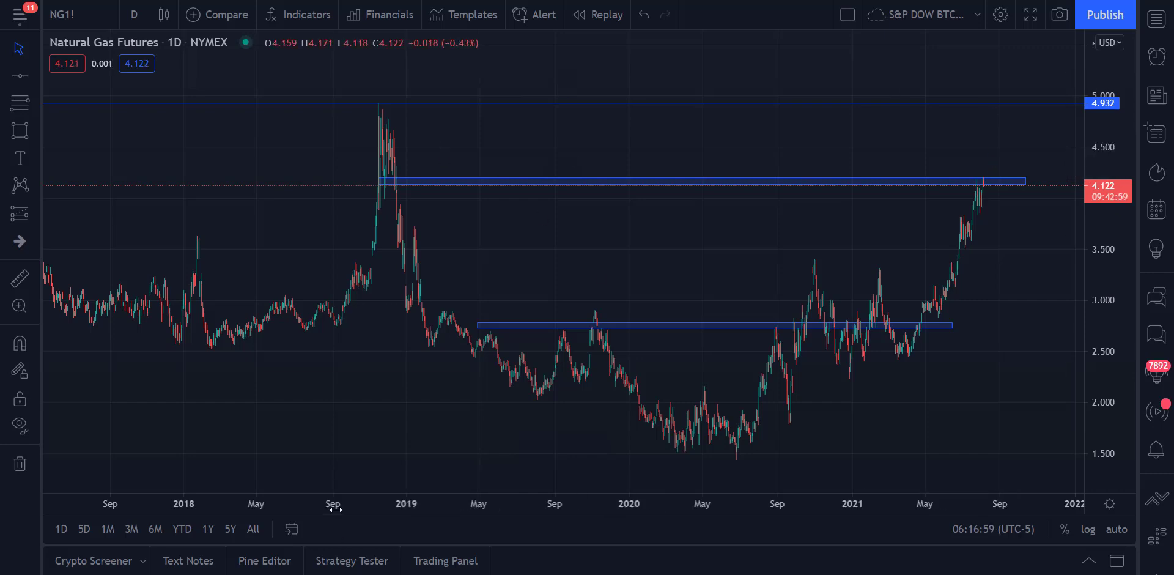
Step: Zoom out to 2012 and place a Horizontal Line at the 2014 high of 6.490
left_click_drag(335, 507, 842, 558)
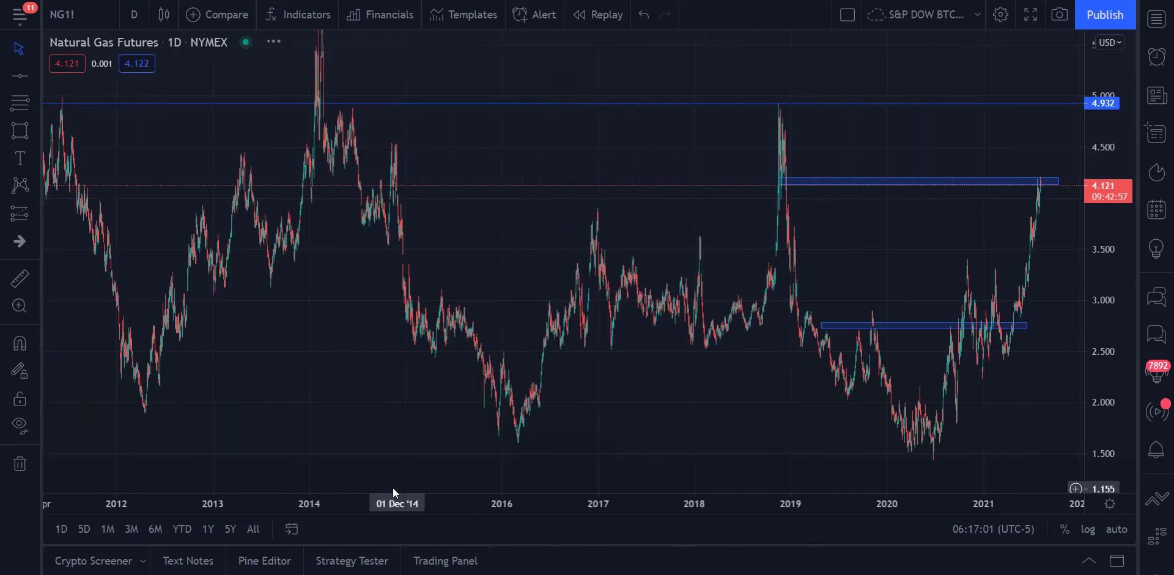
left_click_drag(1101, 62, 1113, 239)
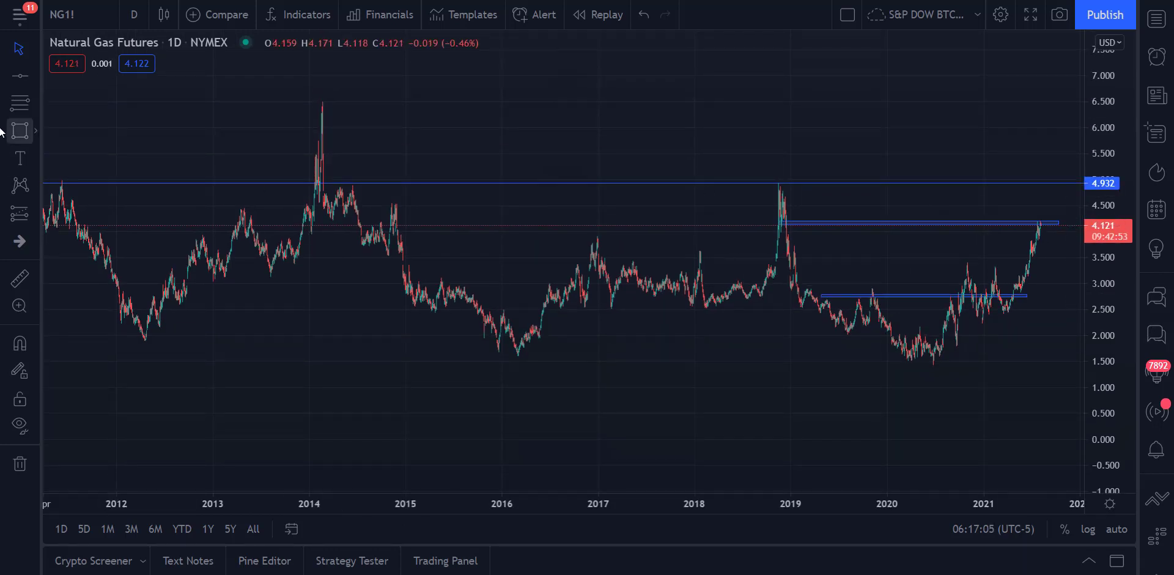
left_click(20, 76)
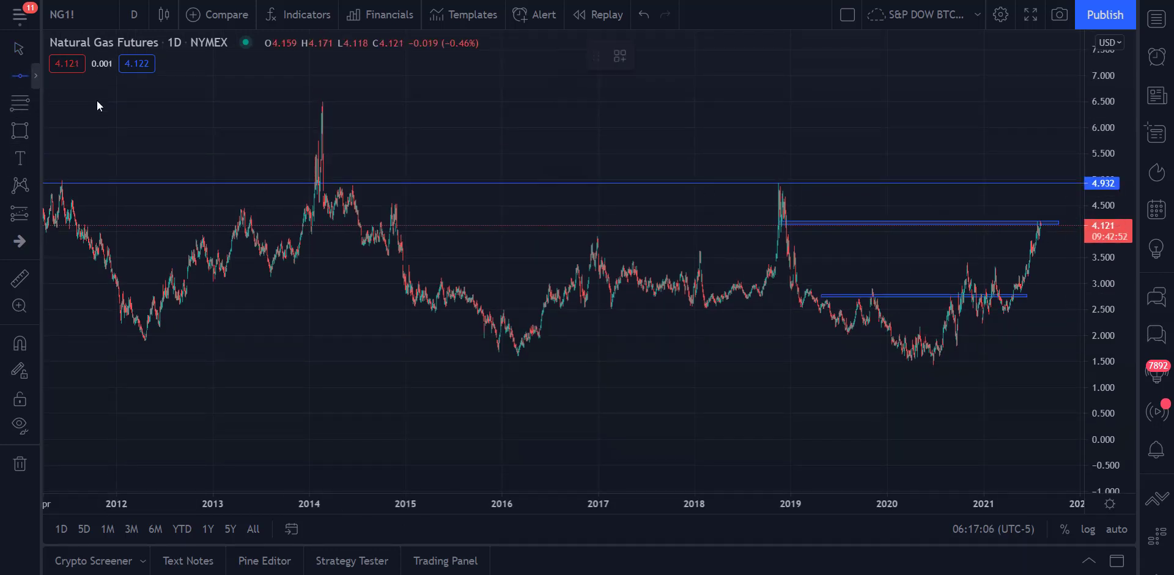
left_click(321, 101)
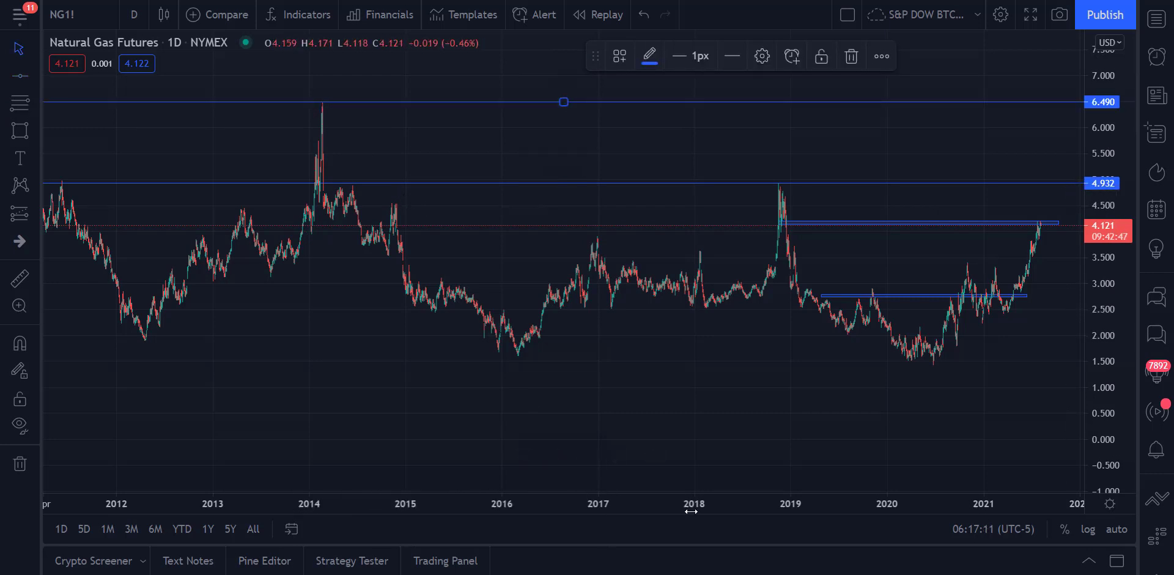
Step: Rescale and pan the view to recenter the 6.490 and 4.932 lines and both zones
left_click_drag(703, 504, 650, 524)
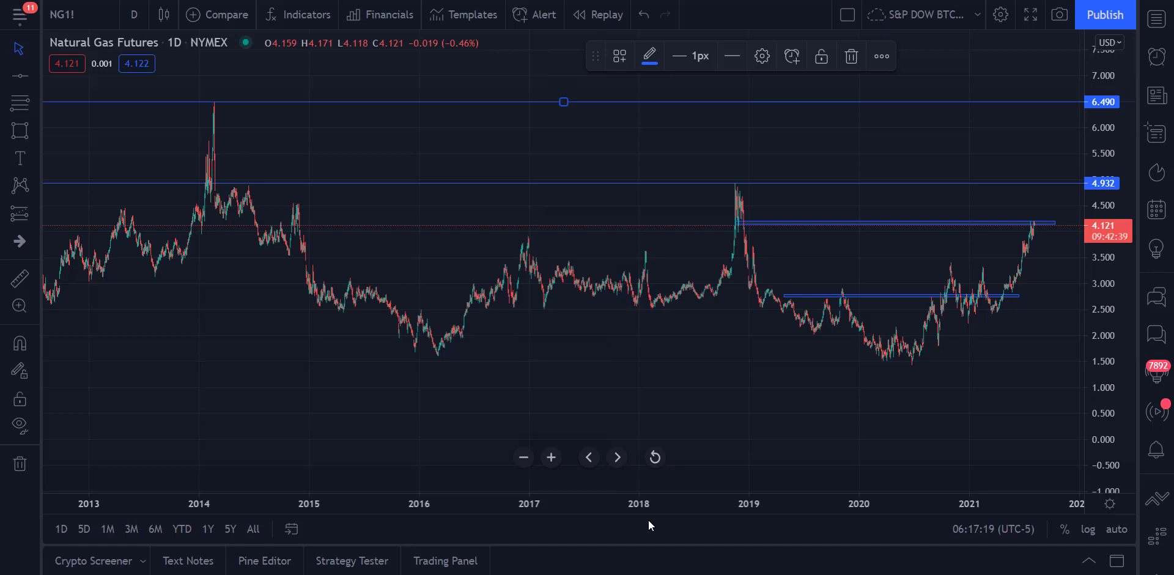
scroll(795, 483, "up", 5)
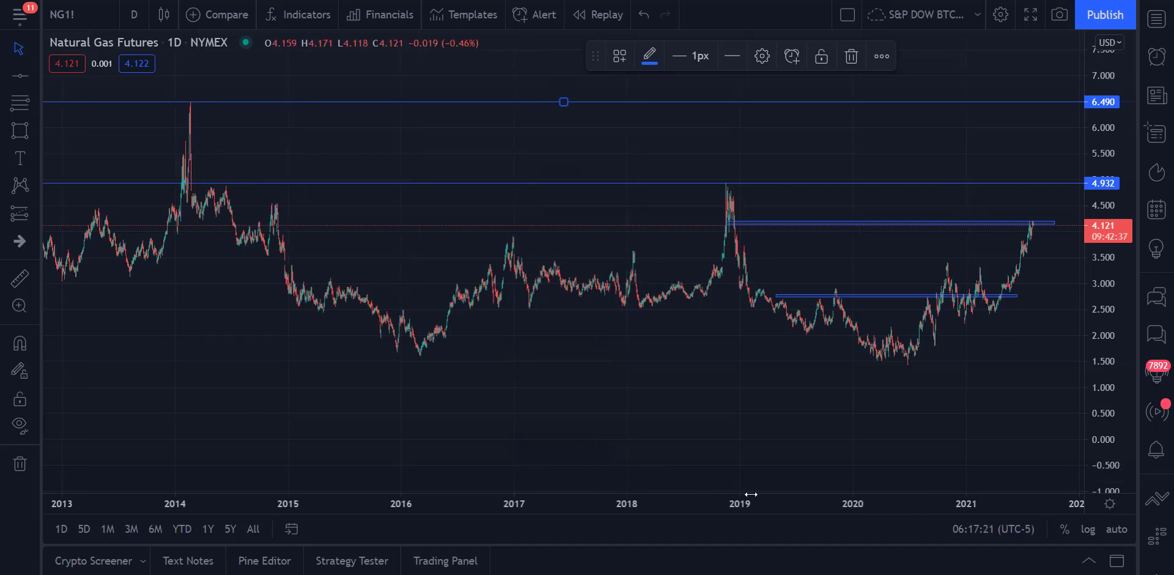
scroll(420, 486, "up", 2)
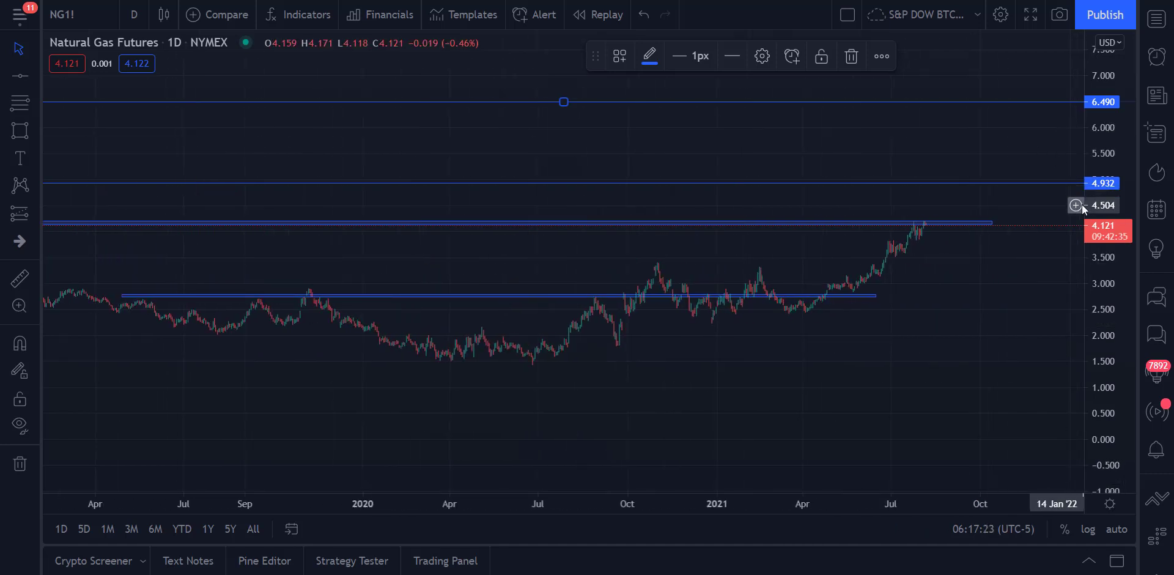
scroll(611, 465, "down", 5)
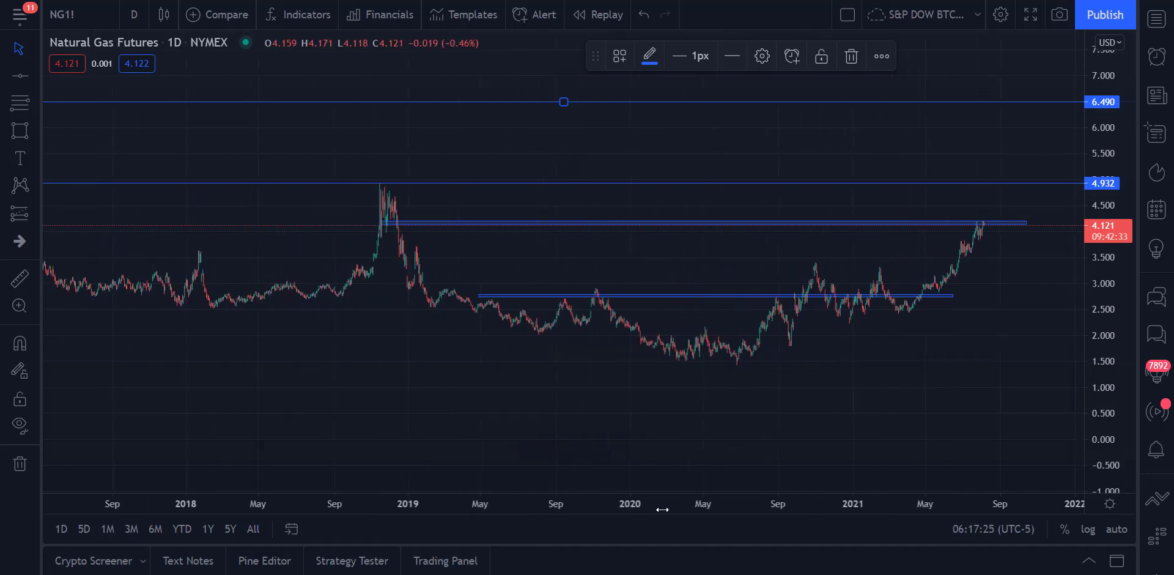
scroll(856, 507, "down", 3)
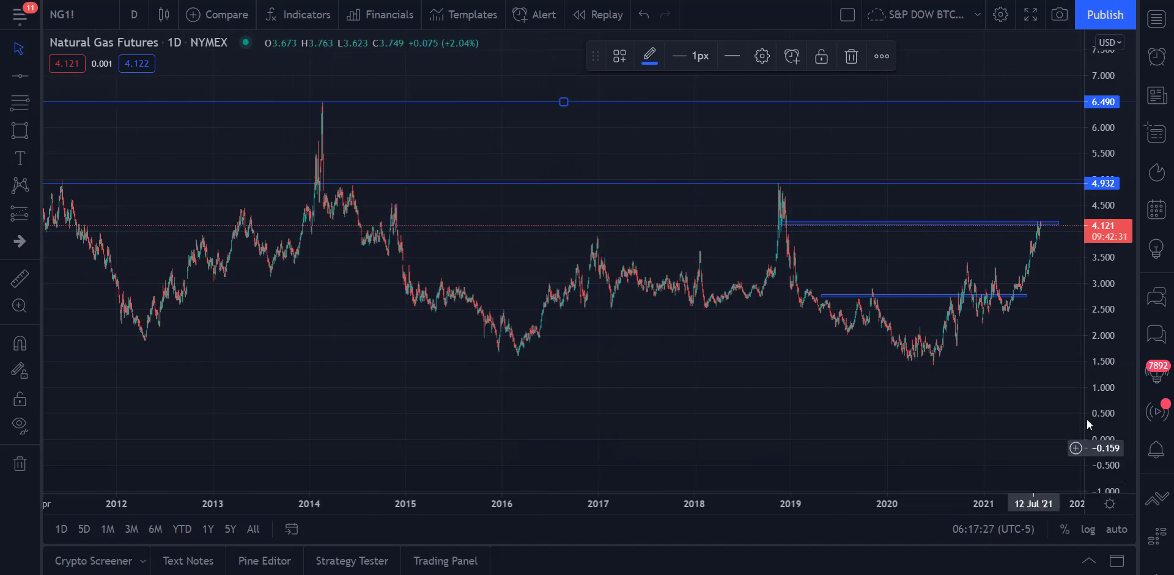
scroll(551, 483, "up", 5)
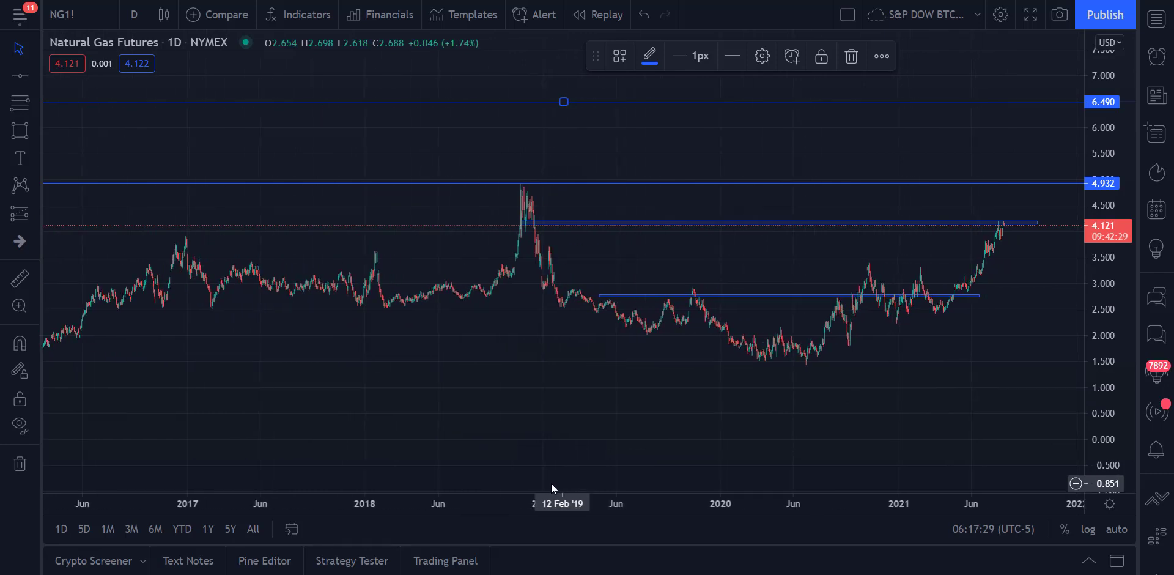
scroll(379, 473, "up", 2)
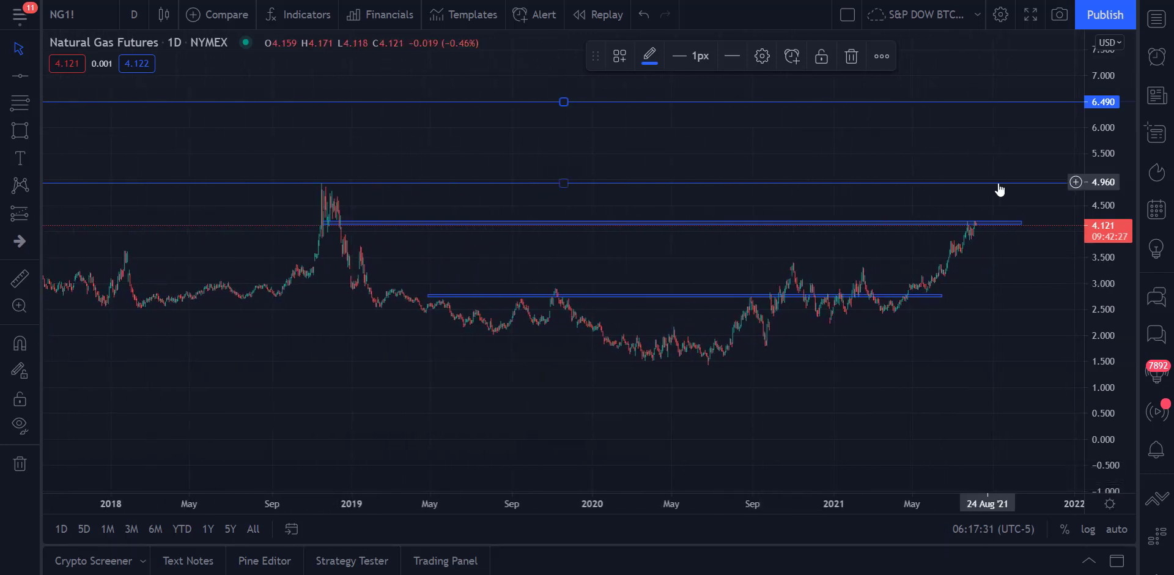
left_click_drag(1100, 220, 1100, 184)
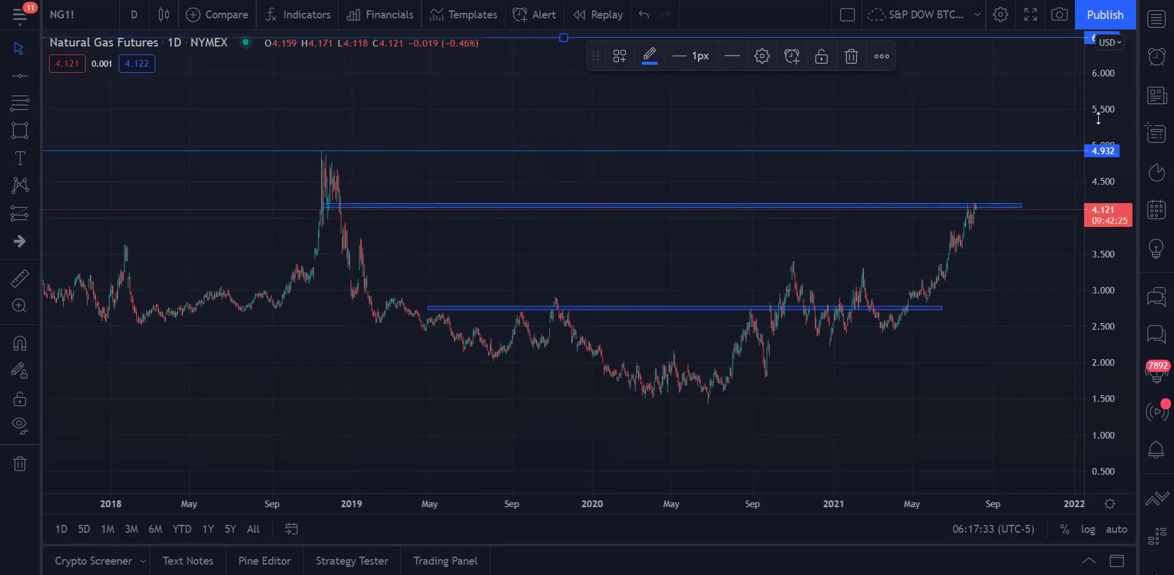
left_click_drag(1010, 306, 929, 390)
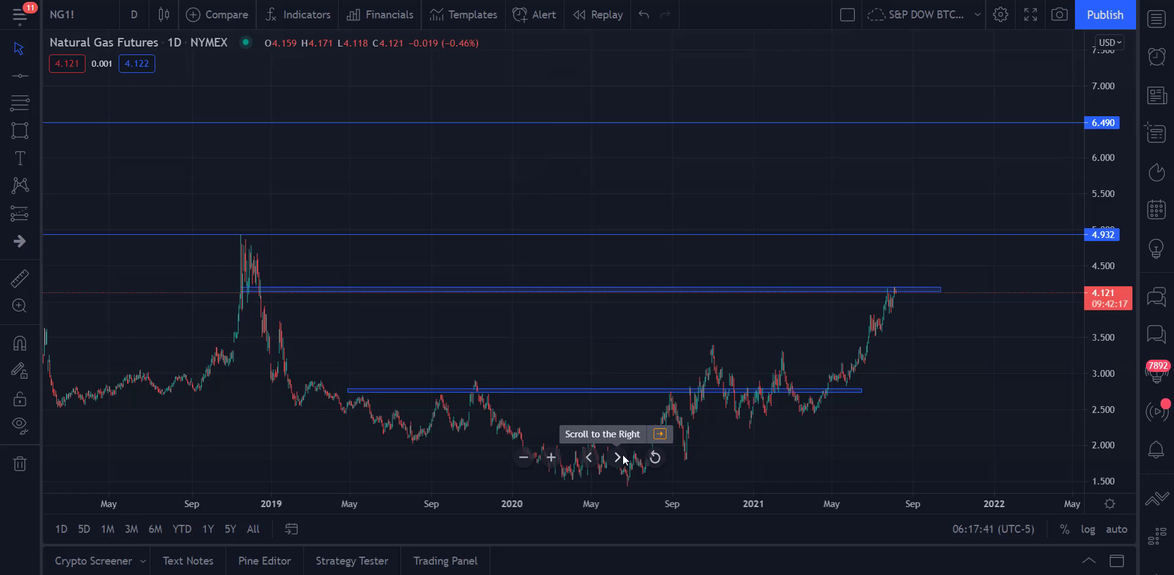
left_click(903, 291)
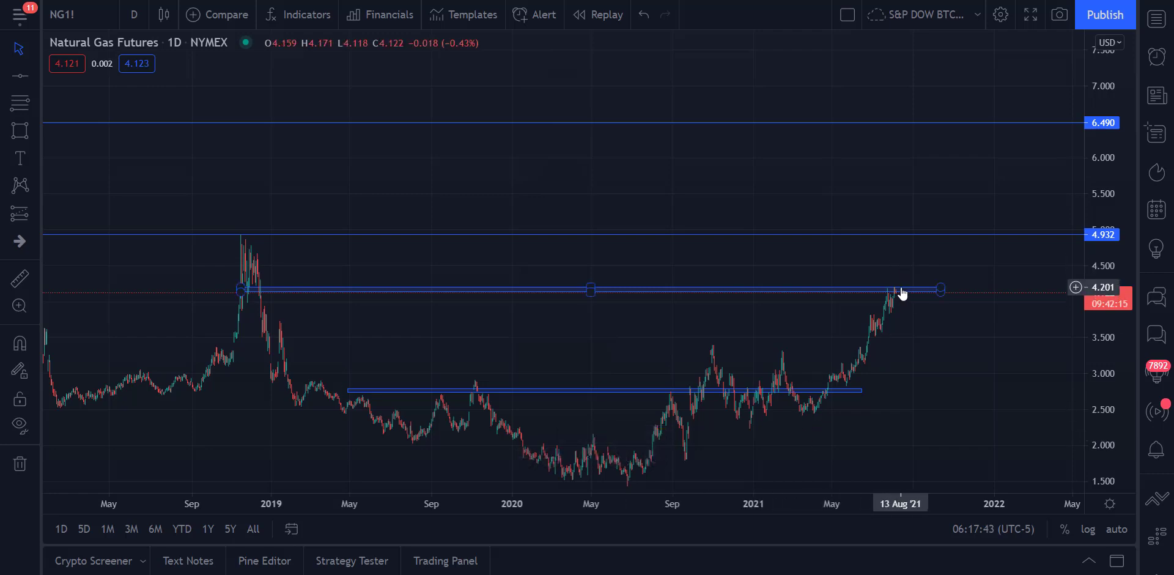
left_click(1014, 324)
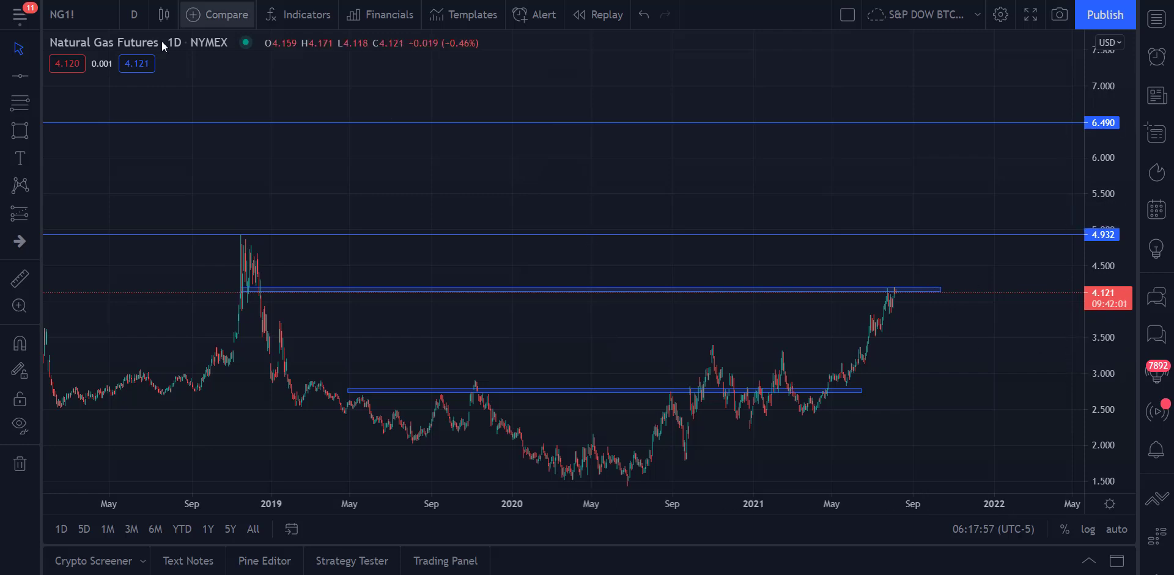
Step: Add NYSE Arca UNG as a comparison line, switching the chart to a percentage scale
left_click(222, 18)
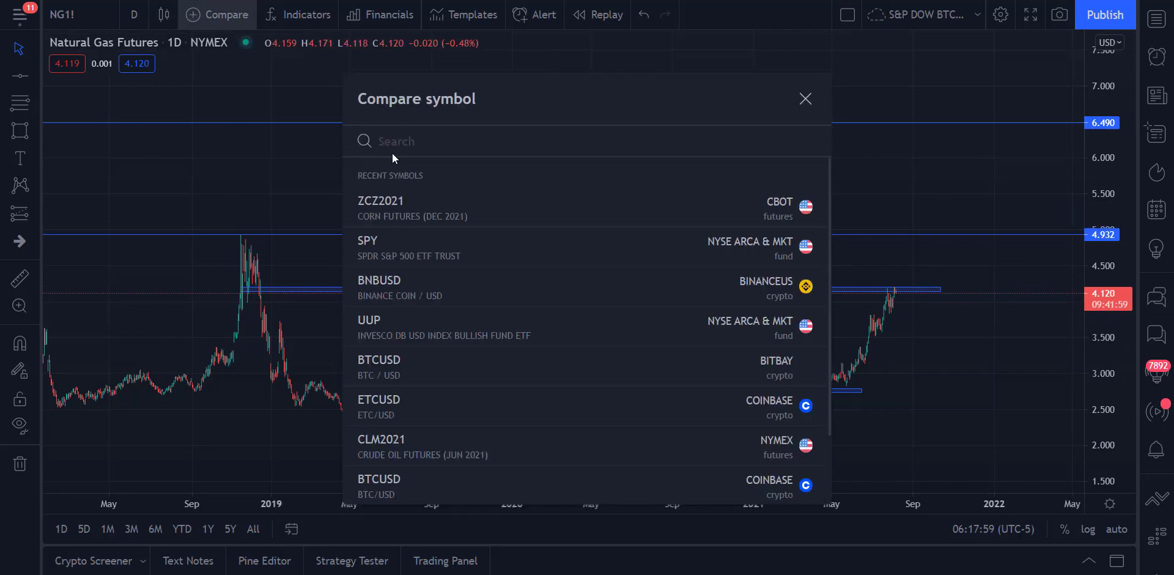
type("UNG")
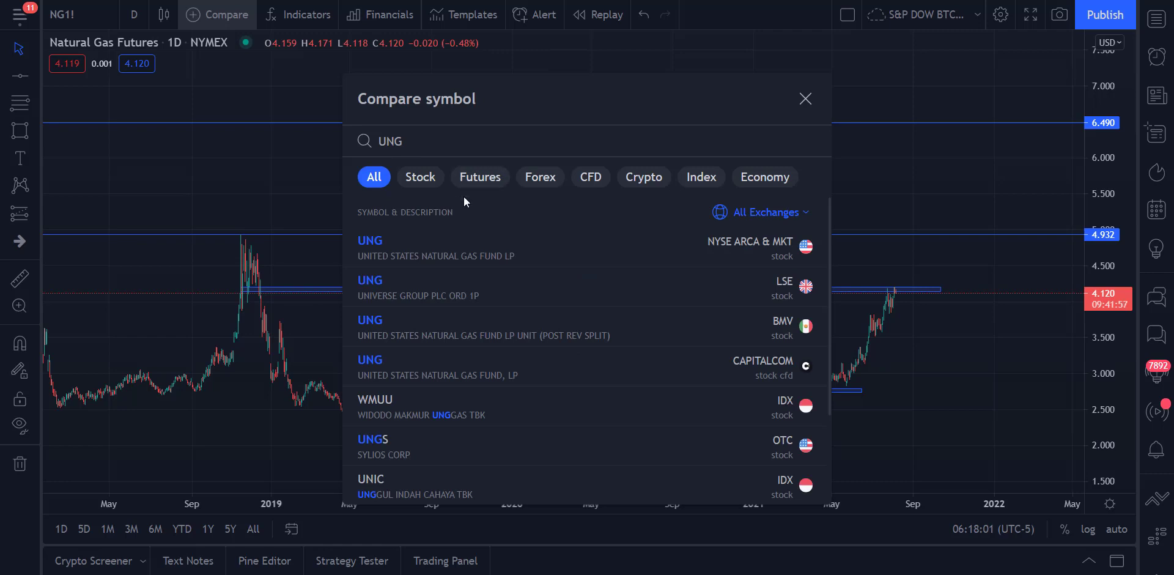
left_click(466, 253)
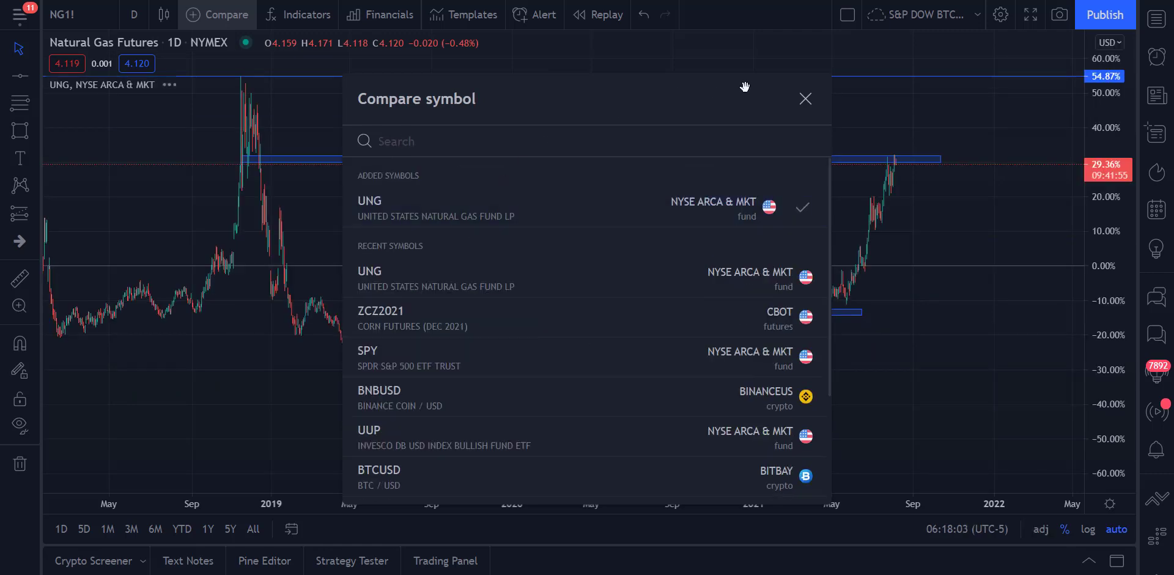
left_click(805, 99)
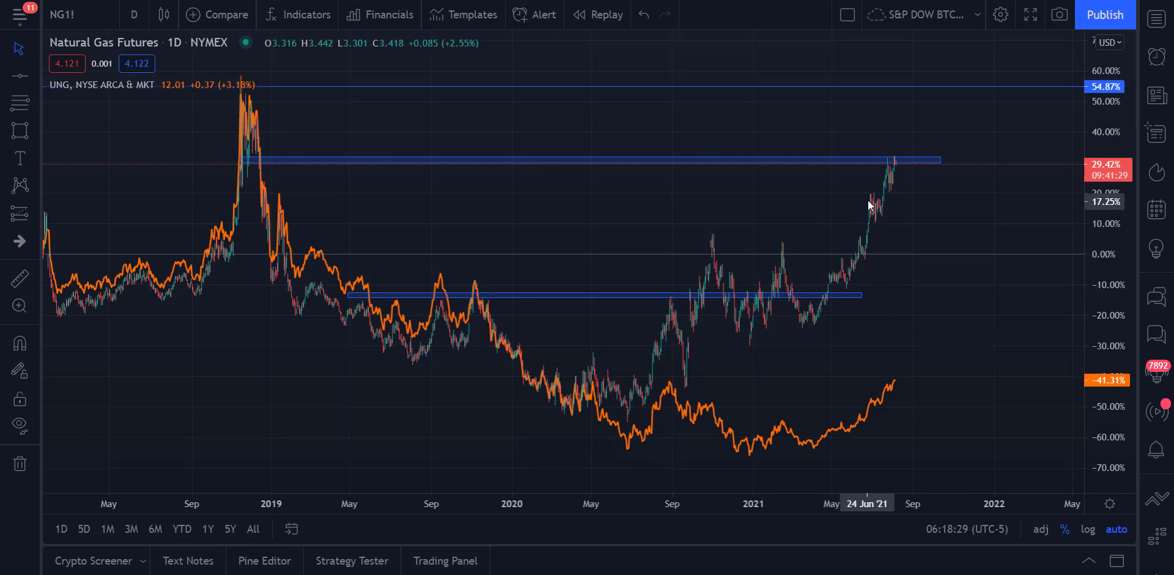
Step: Zoom the daily chart to late 2020 through August 2021, showing futures +71.45% versus UNG +66.17%
left_click(904, 160)
left_click(820, 326)
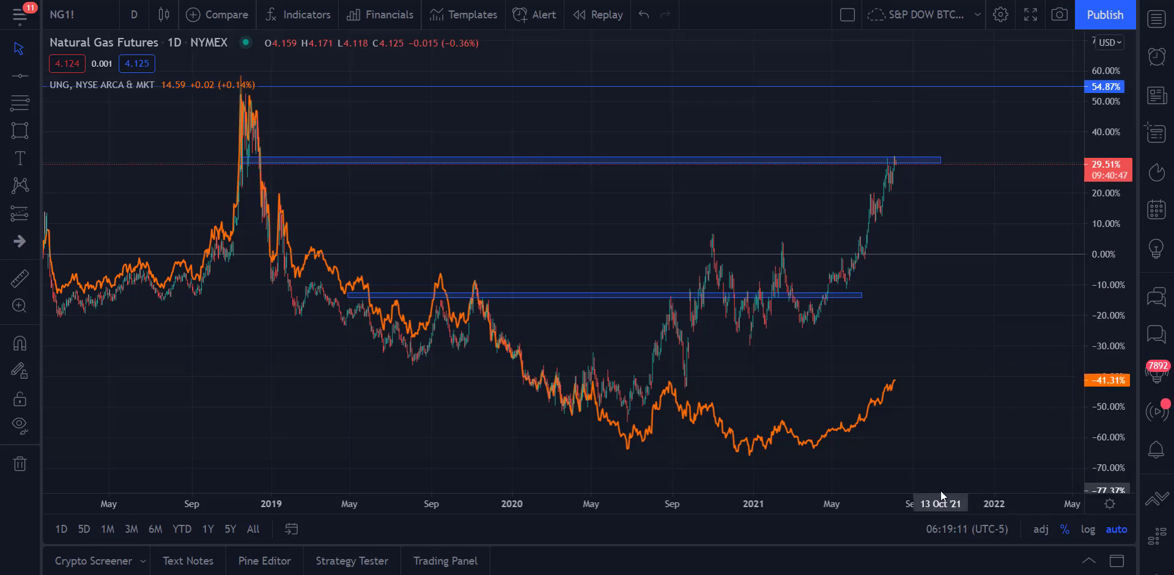
left_click_drag(893, 501, 511, 508)
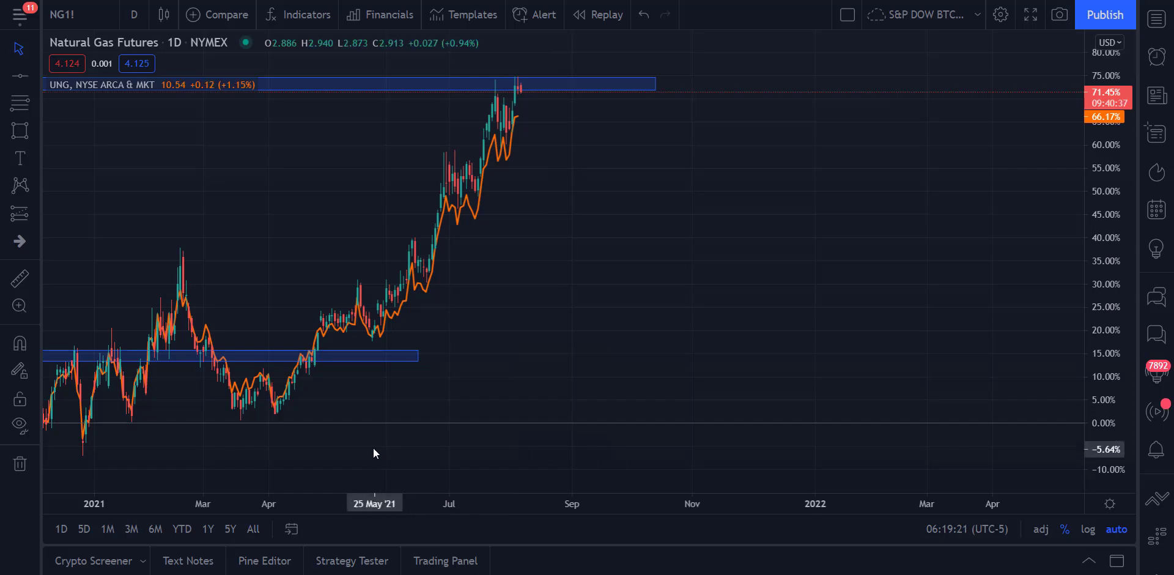
left_click_drag(374, 453, 382, 485)
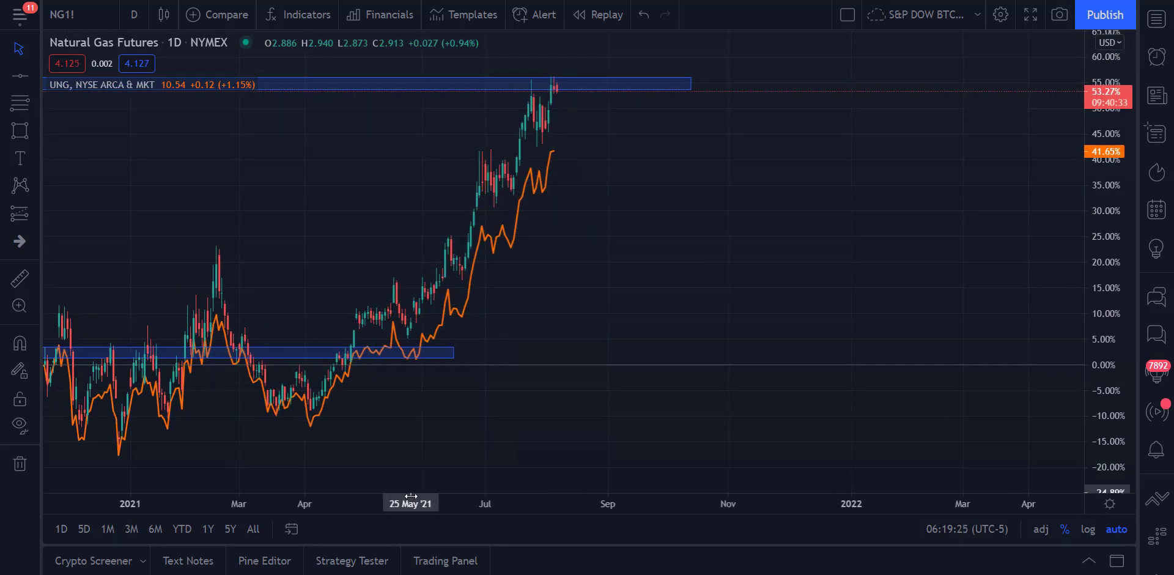